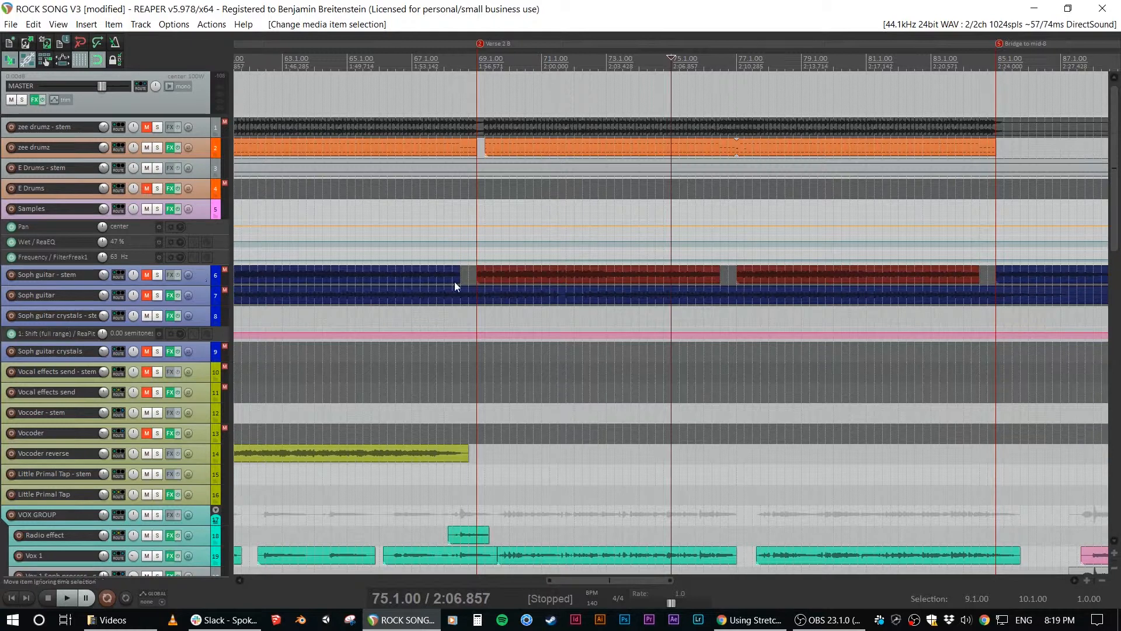
- Select the Soph guitar - stem clip in the Chorus 2/outro section and inspect it up close
scroll(531, 310, "down", 3)
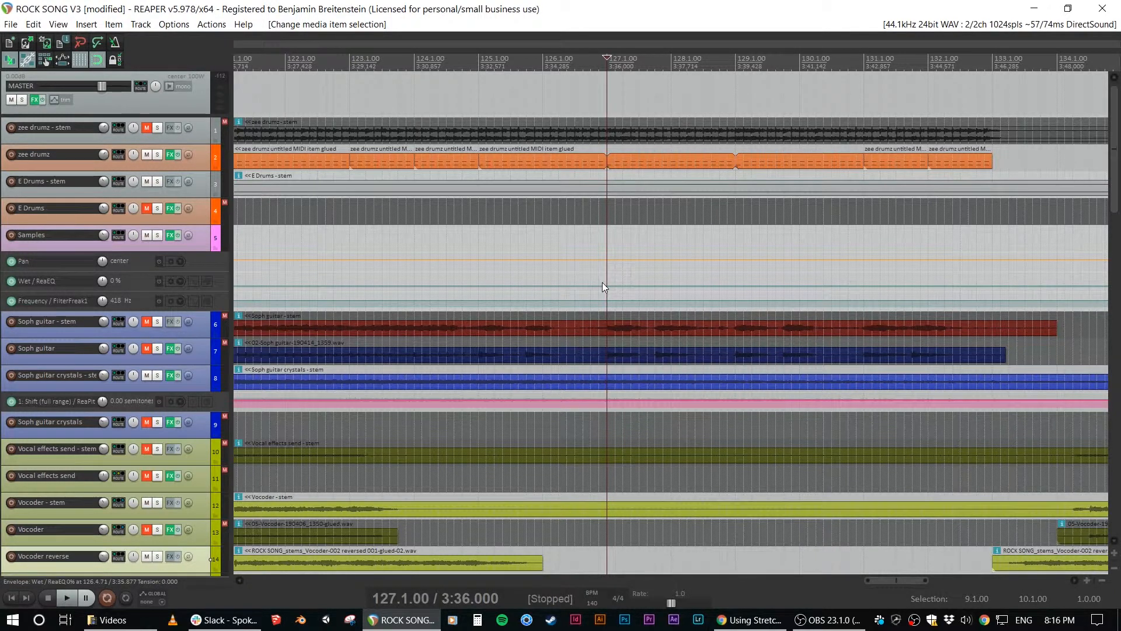
scroll(605, 281, "left", 2)
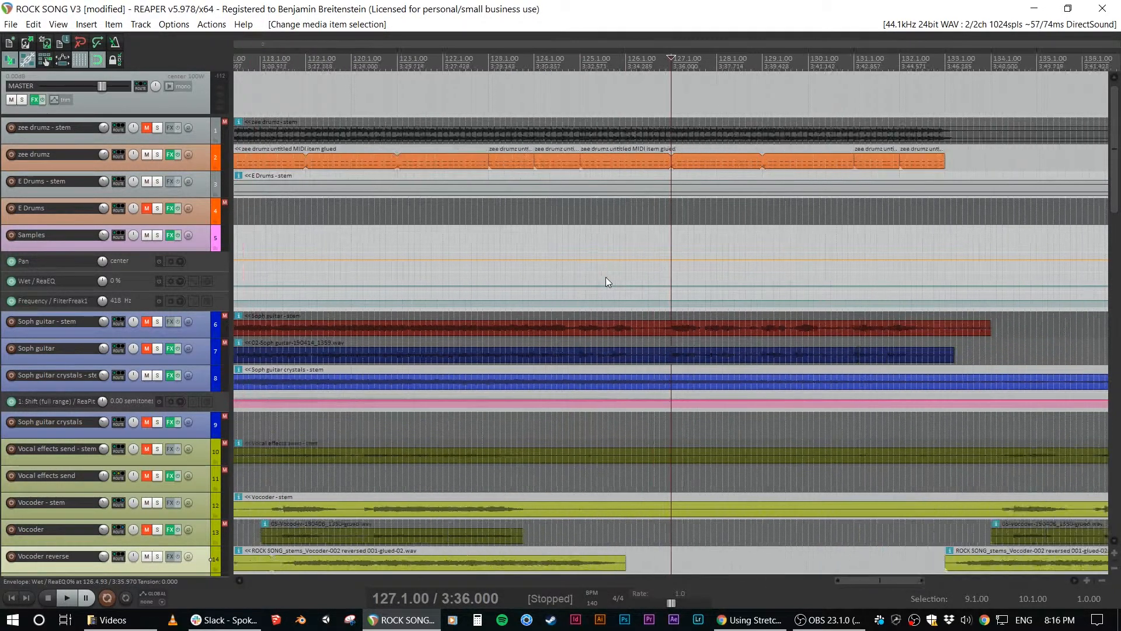
scroll(673, 286, "down", 6)
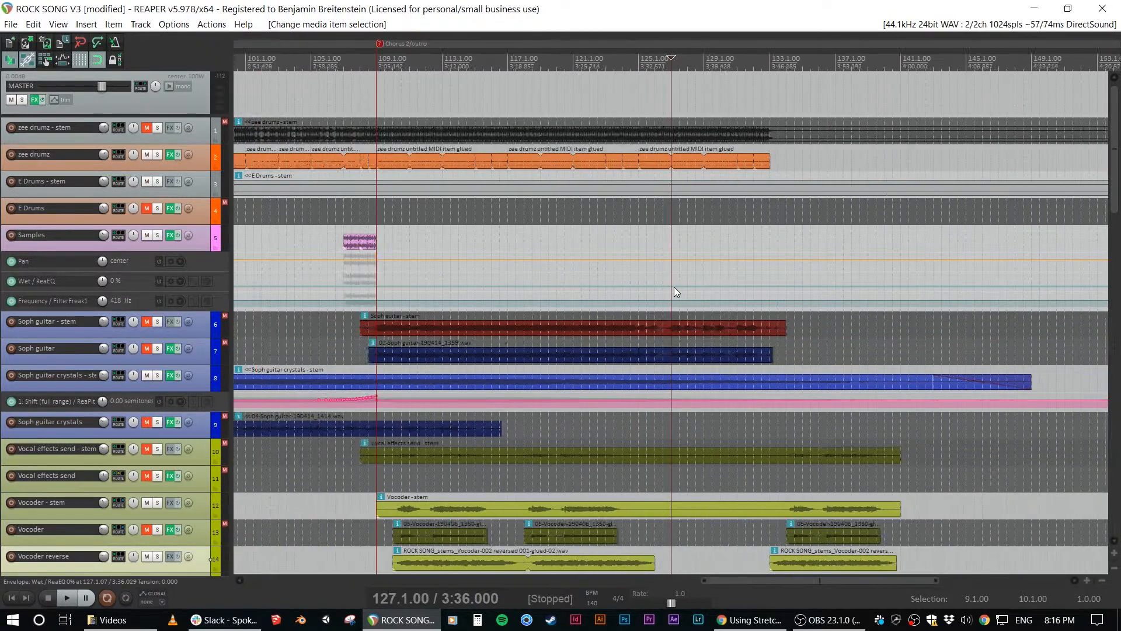
scroll(419, 362, "down", 2)
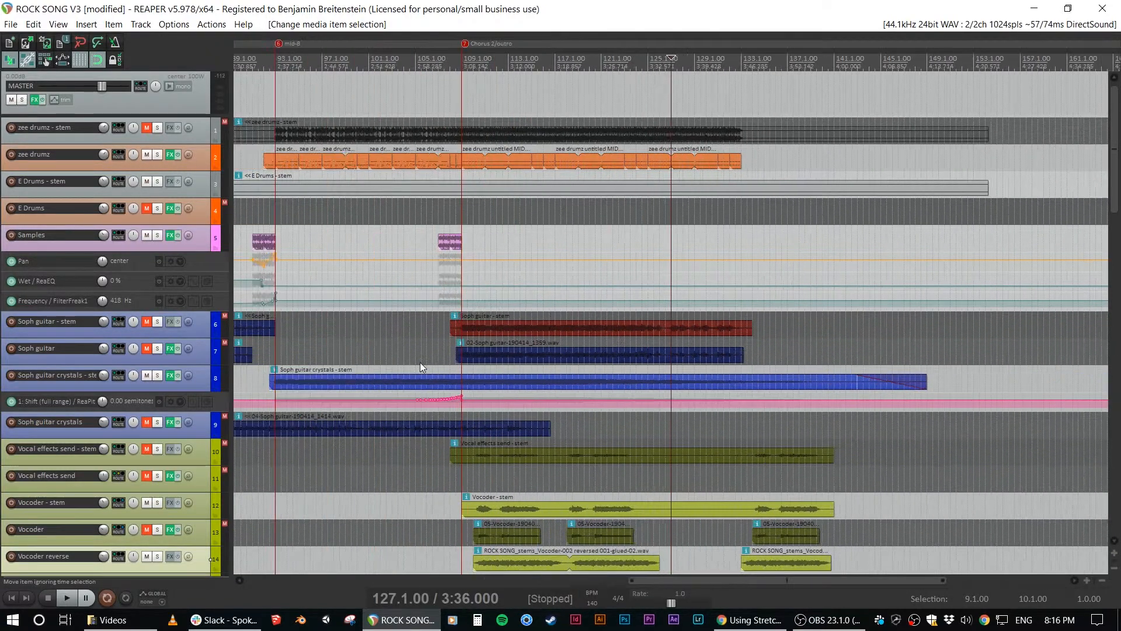
left_click(632, 328)
scroll(662, 335, "up", 6)
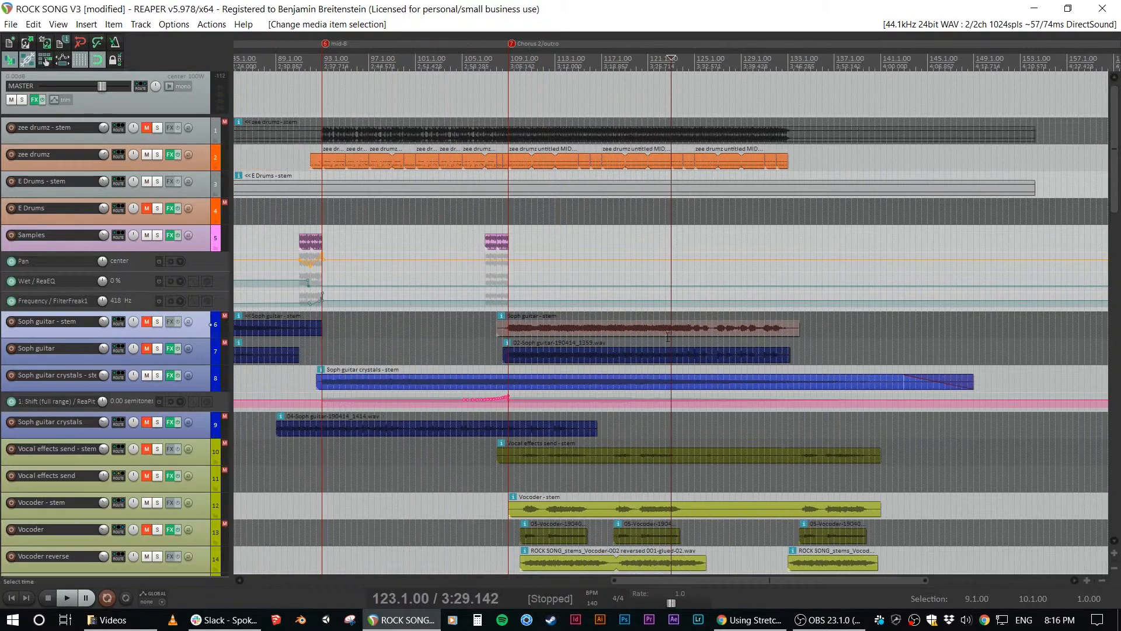
- Select the Soph guitar - stem clip in the second half of Verse 2 B and inspect it within the section
scroll(700, 321, "down", 4)
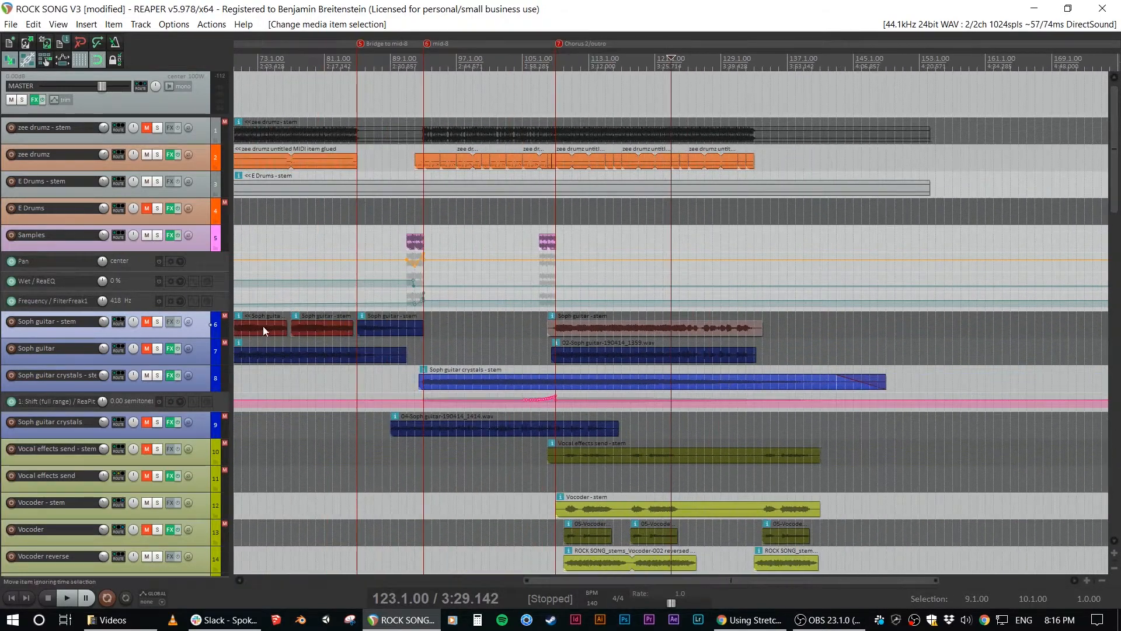
left_click(313, 327)
scroll(314, 327, "up", 6)
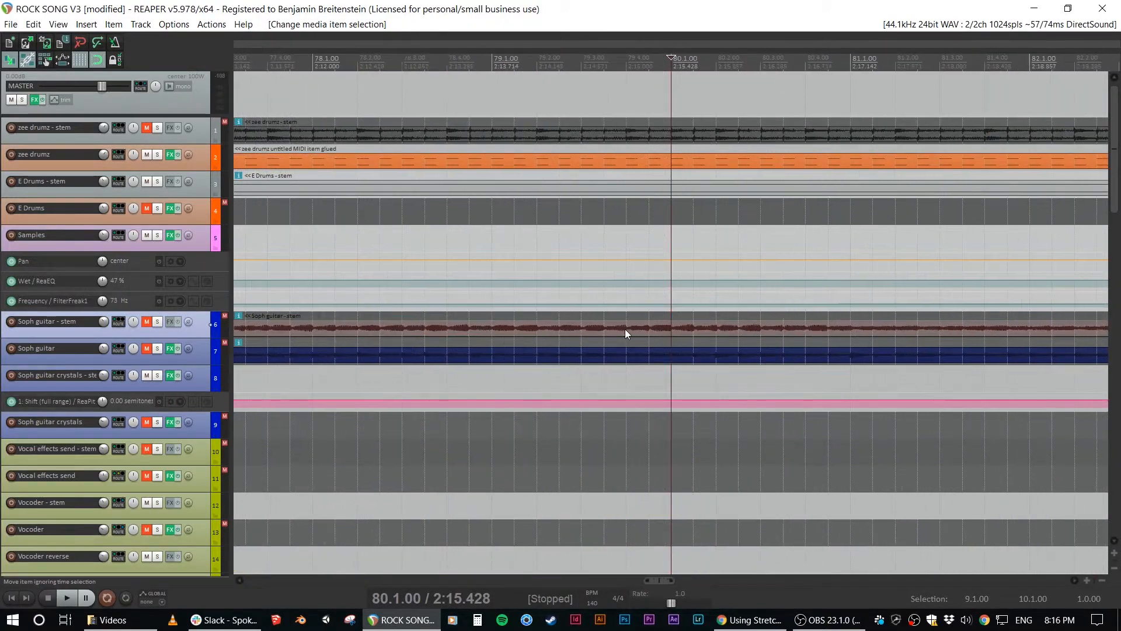
scroll(625, 328, "down", 3)
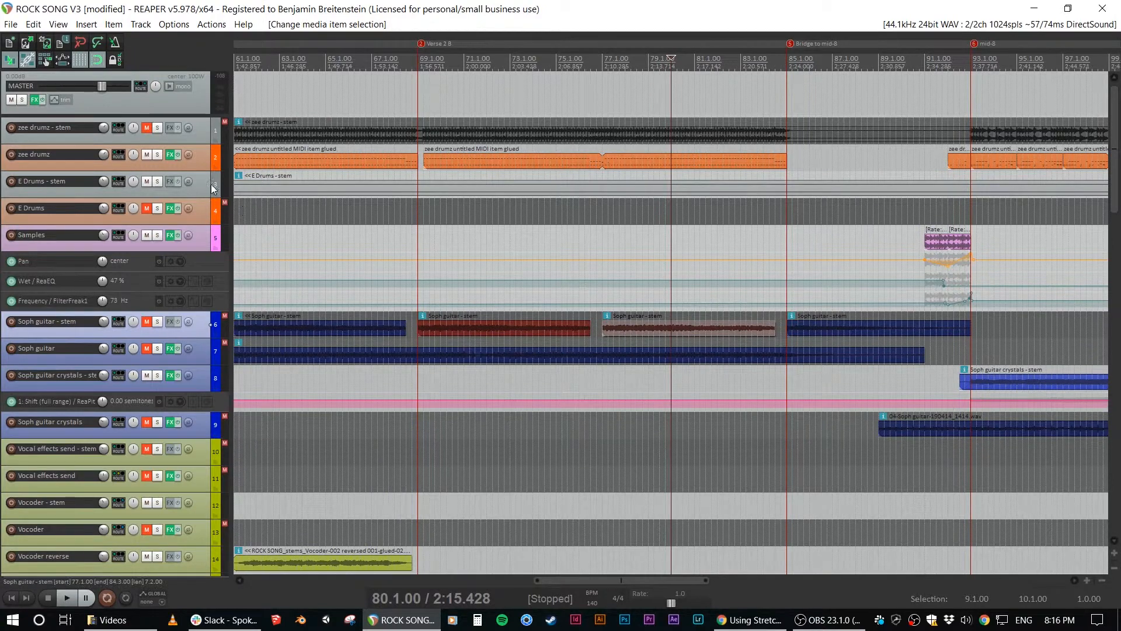
- Look through the track list from the guitars to the last tracks and return to the VOX GROUP tracks
scroll(203, 184, "down", 3)
scroll(203, 184, "down", 15)
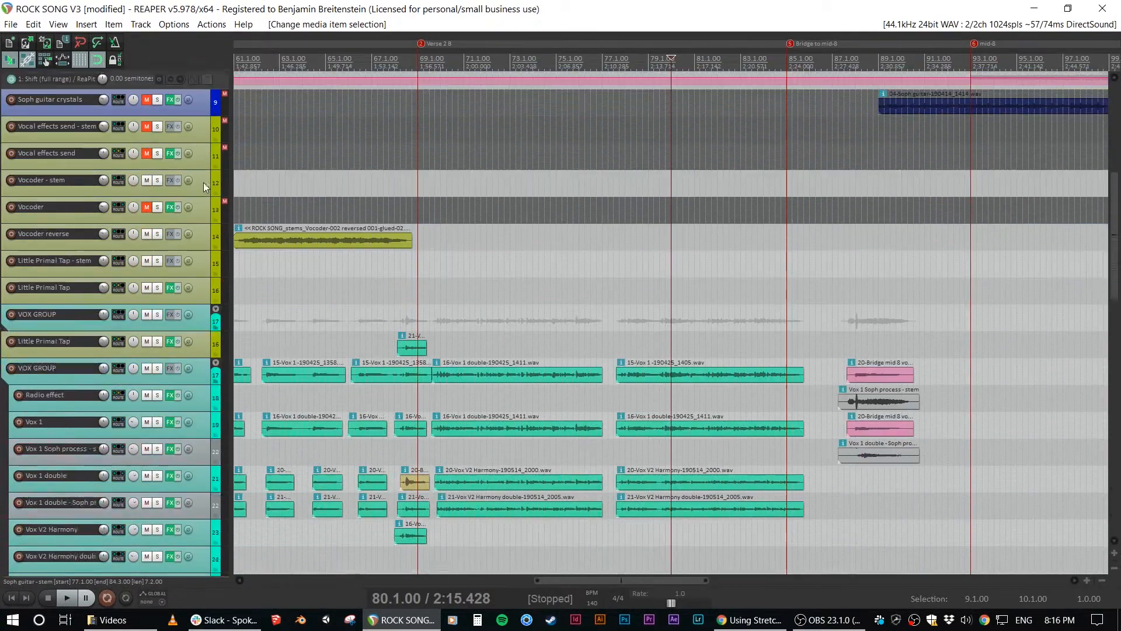
scroll(203, 182, "up", 5)
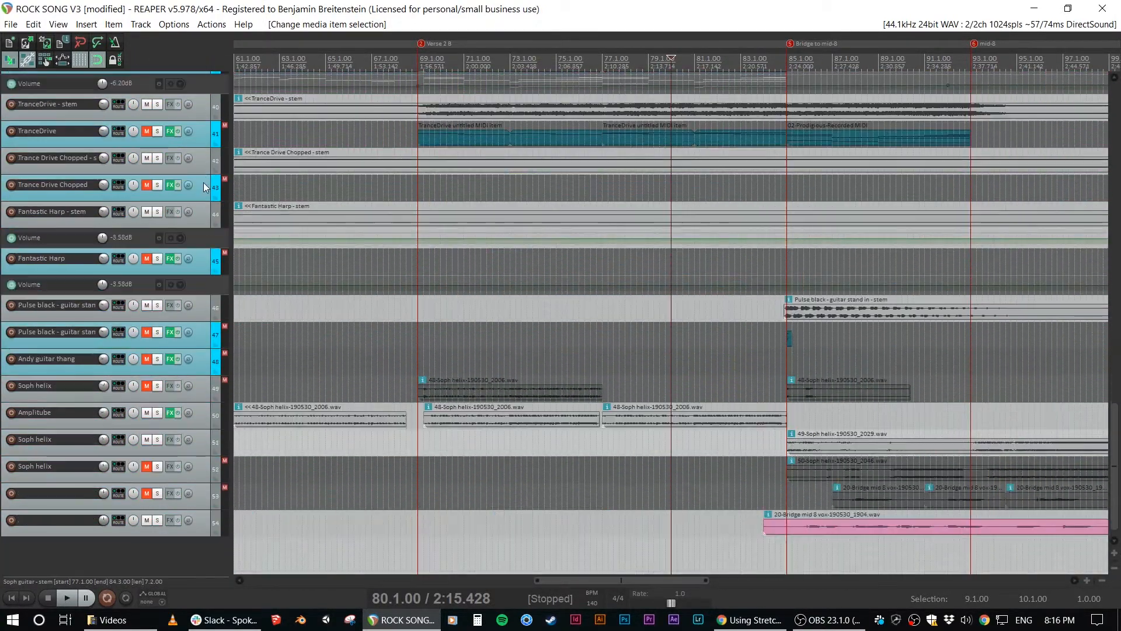
scroll(203, 184, "up", 6)
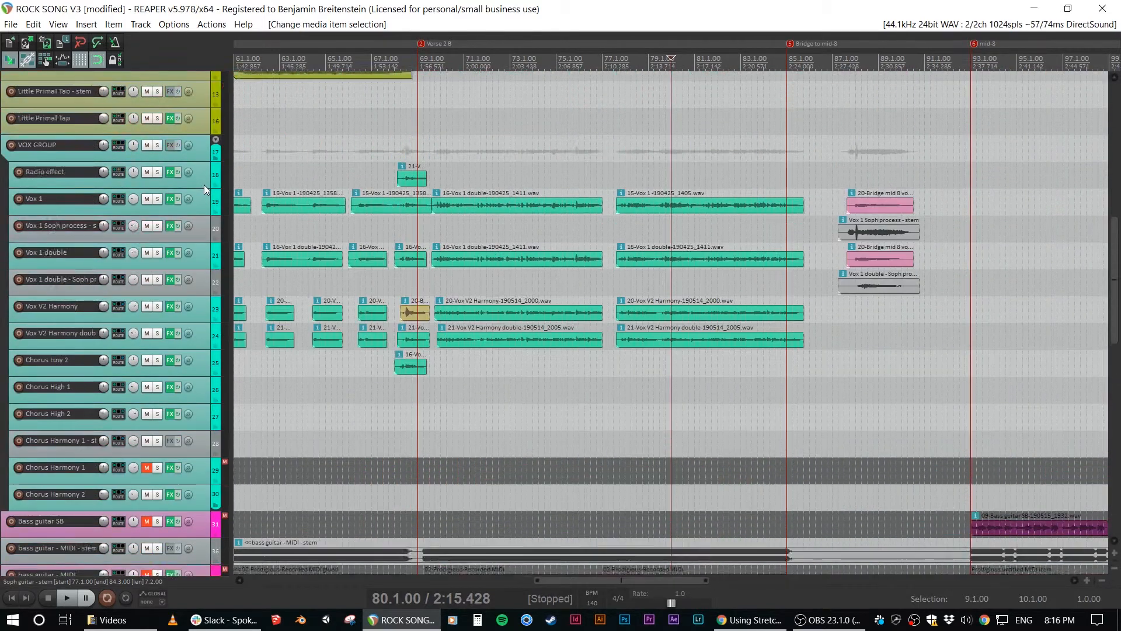
scroll(202, 179, "up", 4)
scroll(202, 178, "down", 5)
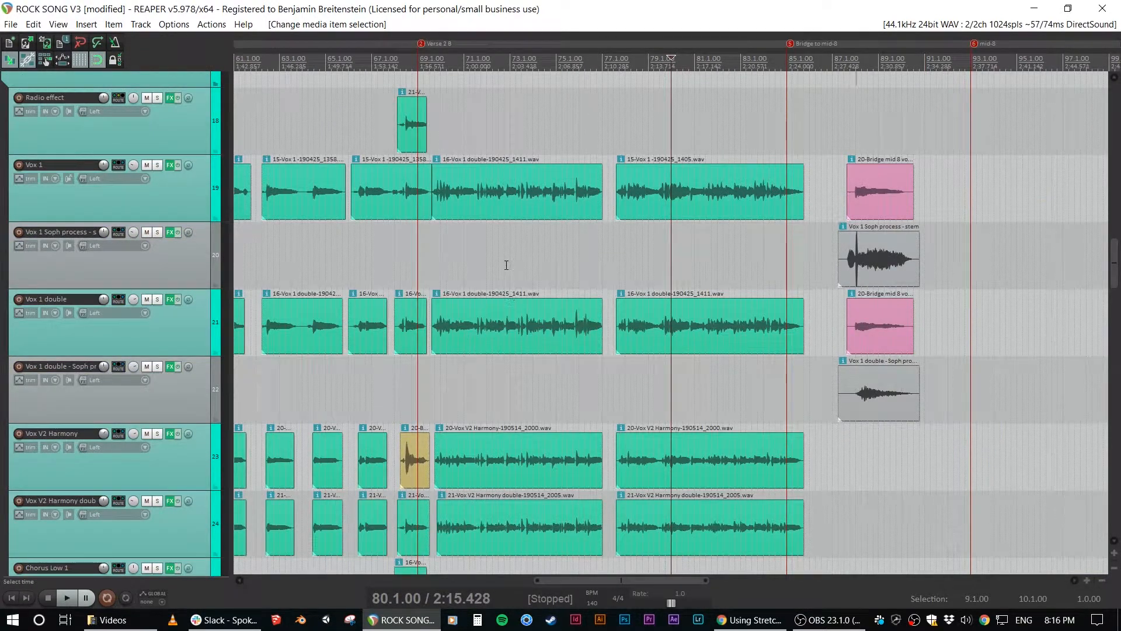
- Inspect the Vox 1 double clip in Verse 2 B and place the edit cursor at bar 70.2 near its start
left_click(504, 325)
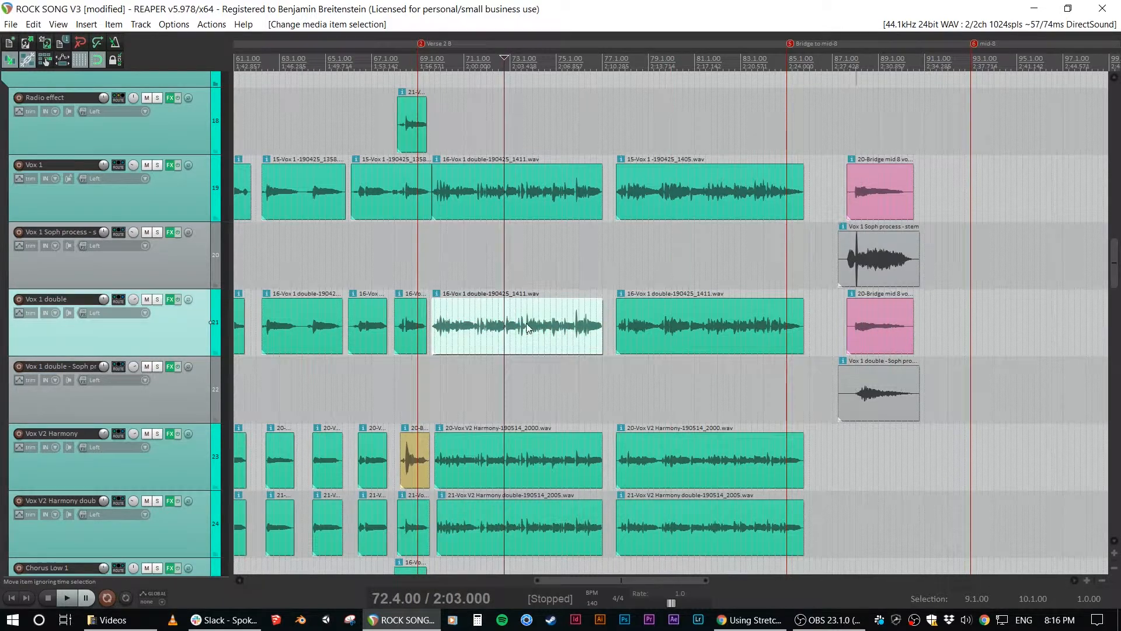
left_click(521, 293)
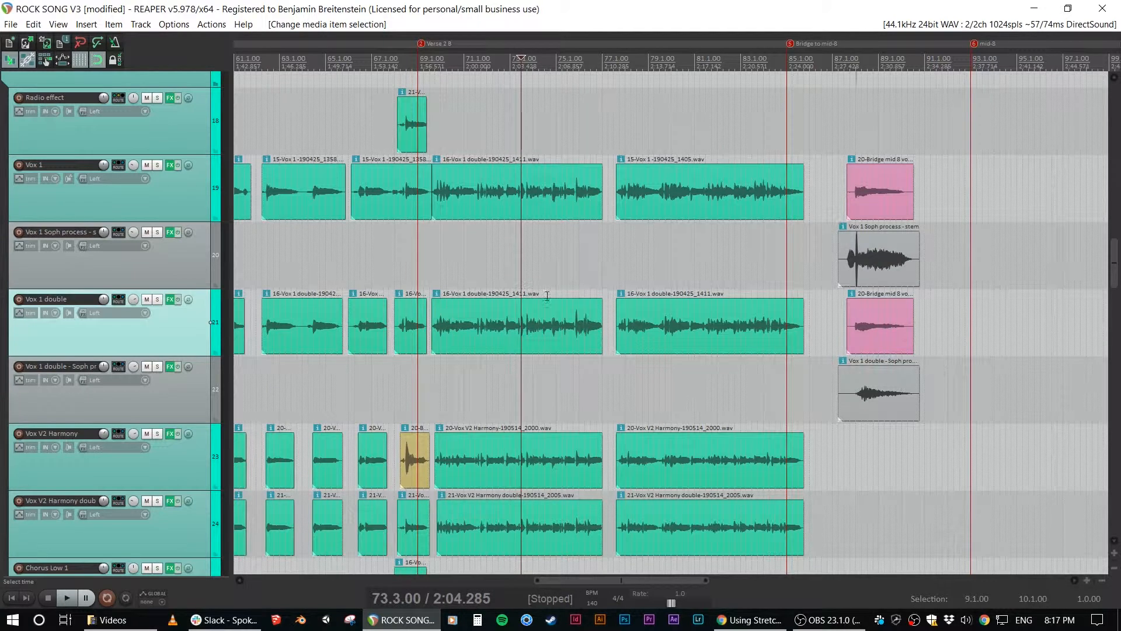
left_click(547, 296)
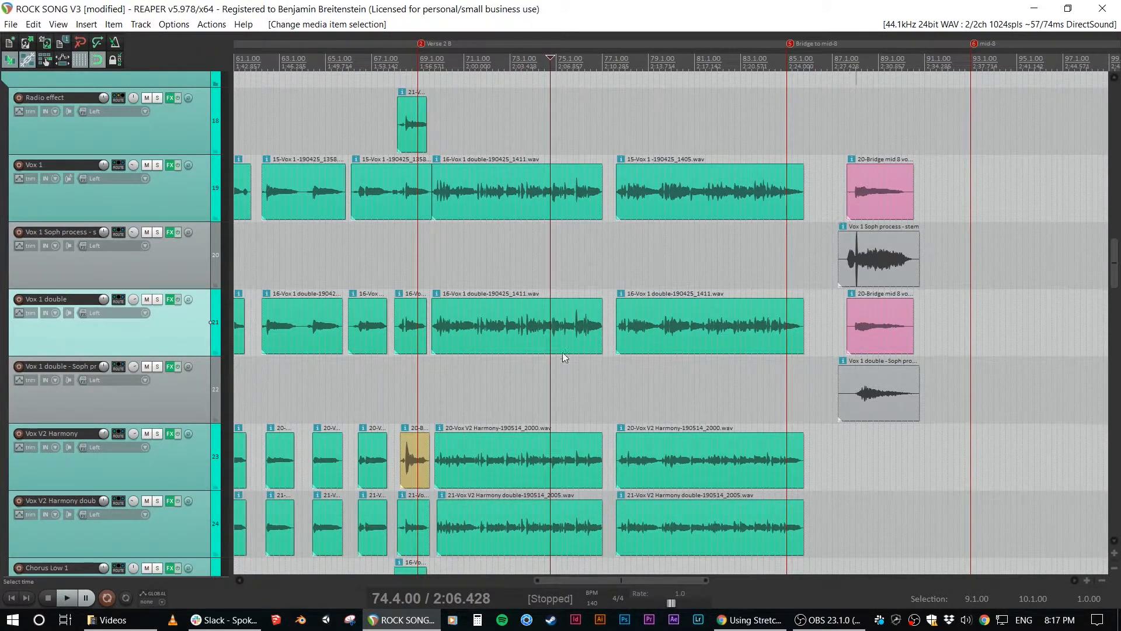
left_click(447, 375)
scroll(703, 393, "up", 4)
scroll(692, 398, "down", 1)
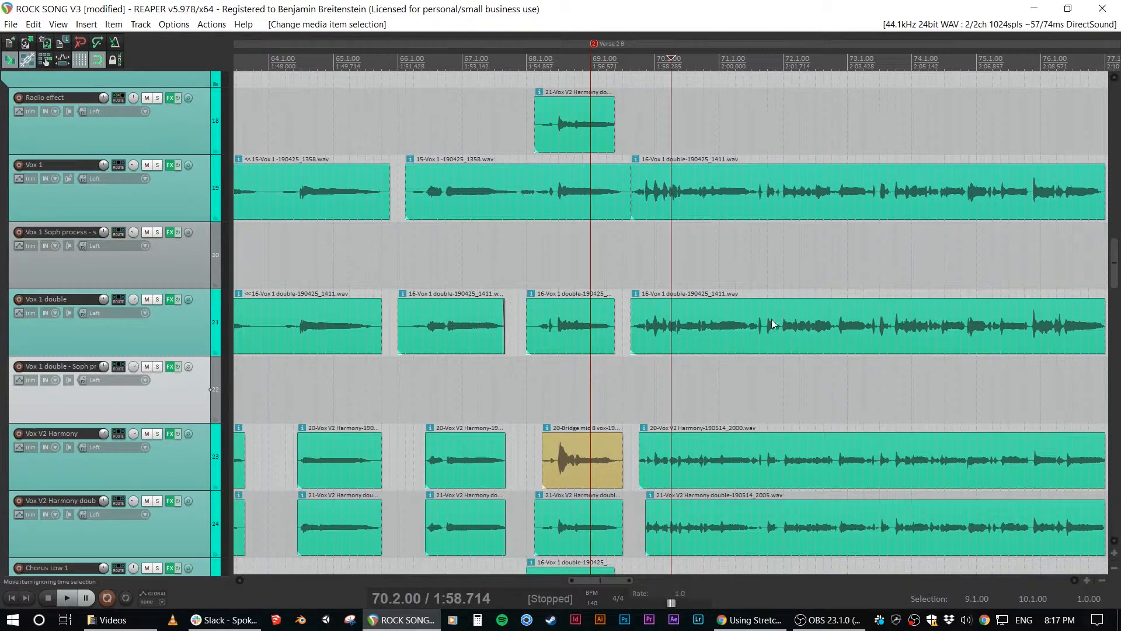
- Start playback from bar 70.2 and select the yellow clip on the Vox V2 Harmony track at the start of Verse 2 B
key("space")
scroll(583, 383, "down", 3)
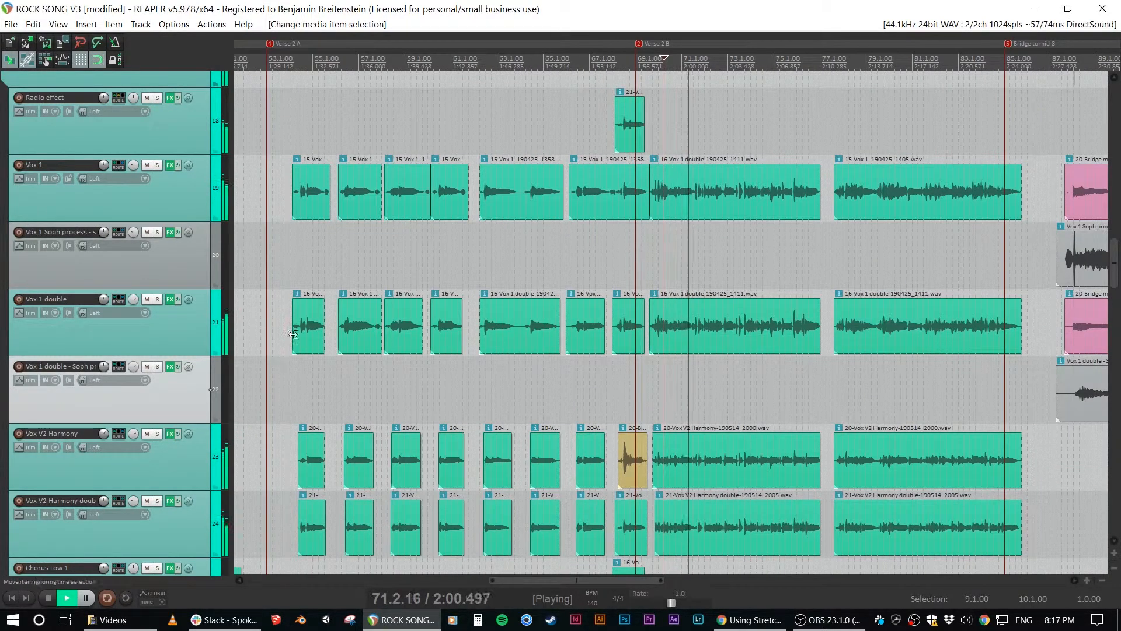
left_click(362, 336)
scroll(360, 334, "up", 3)
scroll(360, 334, "down", 3)
left_click(942, 473)
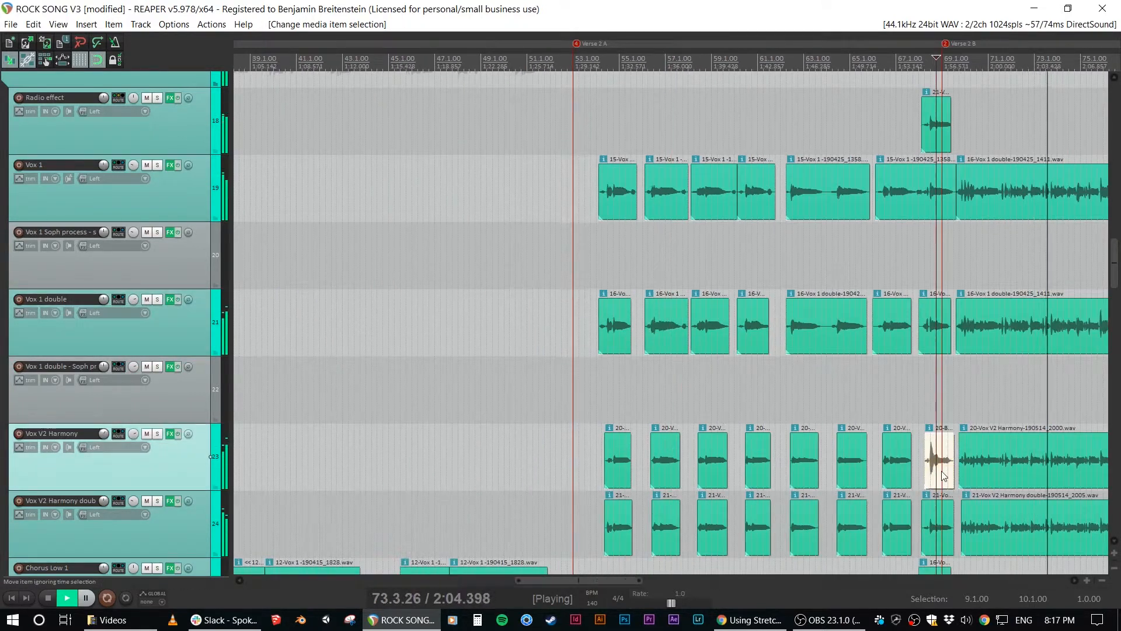
scroll(942, 473, "up", 6)
scroll(702, 472, "down", 4)
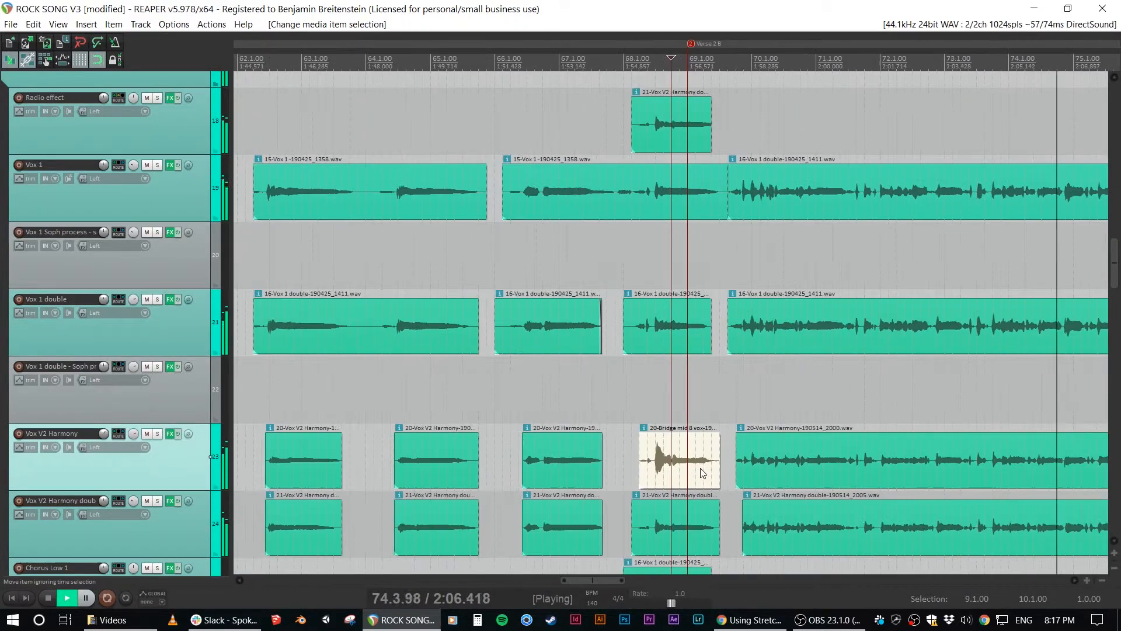
scroll(702, 473, "down", 4)
- Compare the vocals by jumping playback between Verse 2 A and Verse 2 B, ending in Verse 2 B, and stop it
left_click(757, 291)
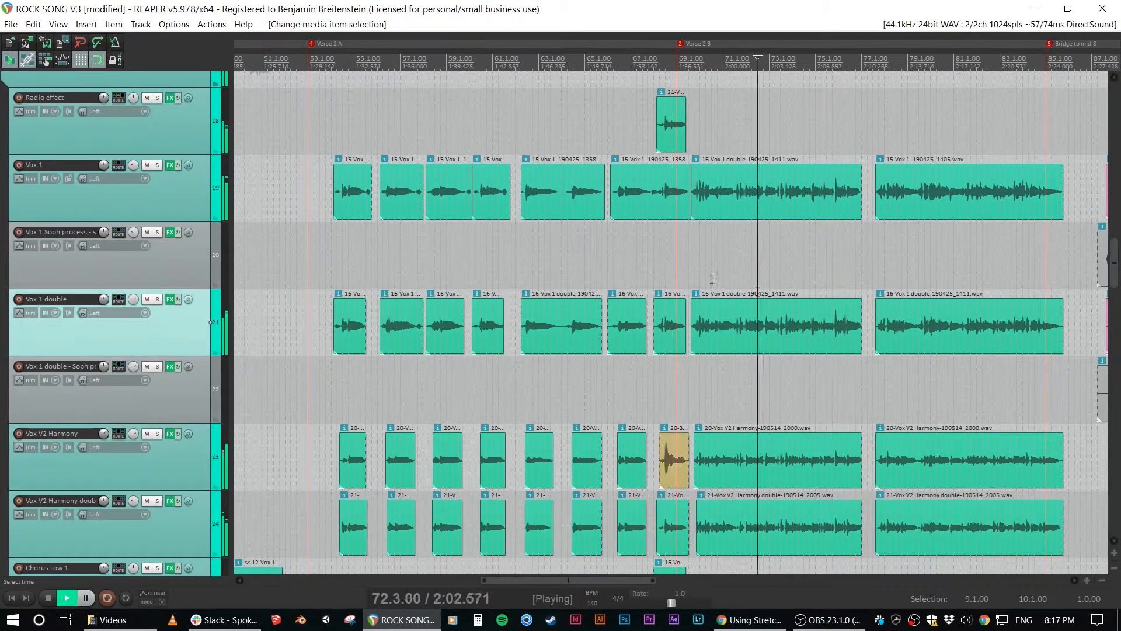
left_click(407, 187)
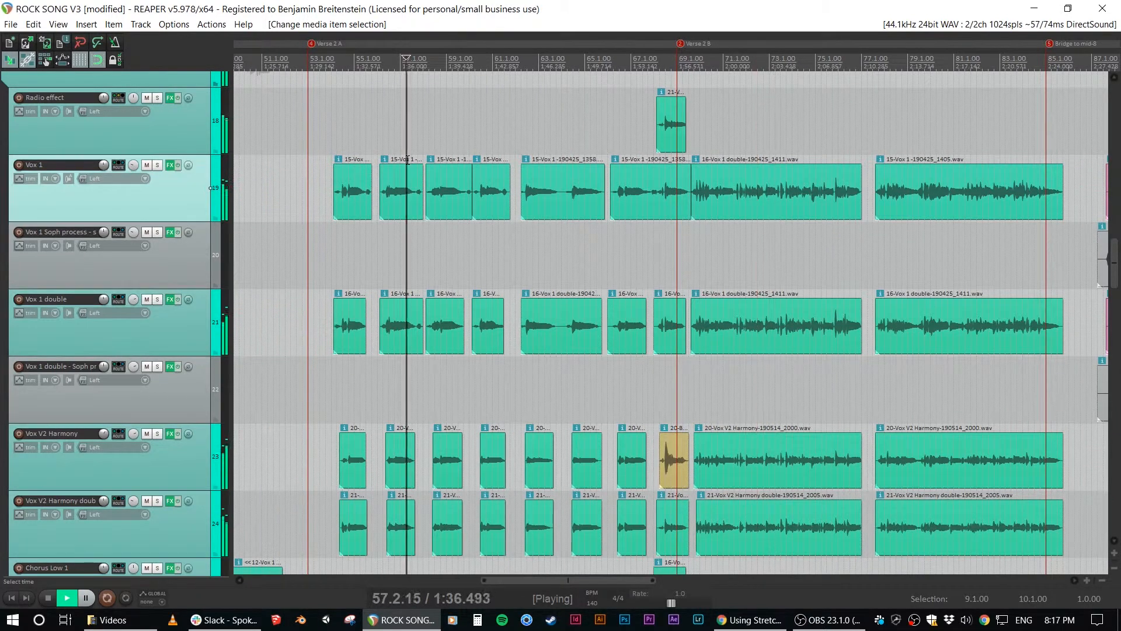
left_click(592, 89)
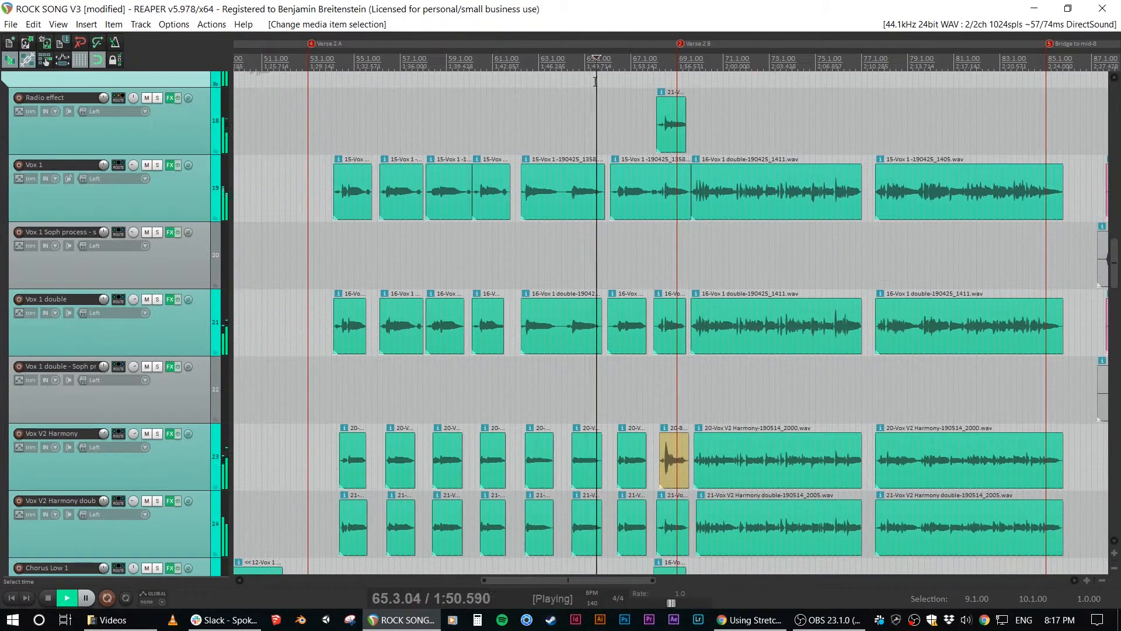
left_click(828, 162)
left_click(816, 301)
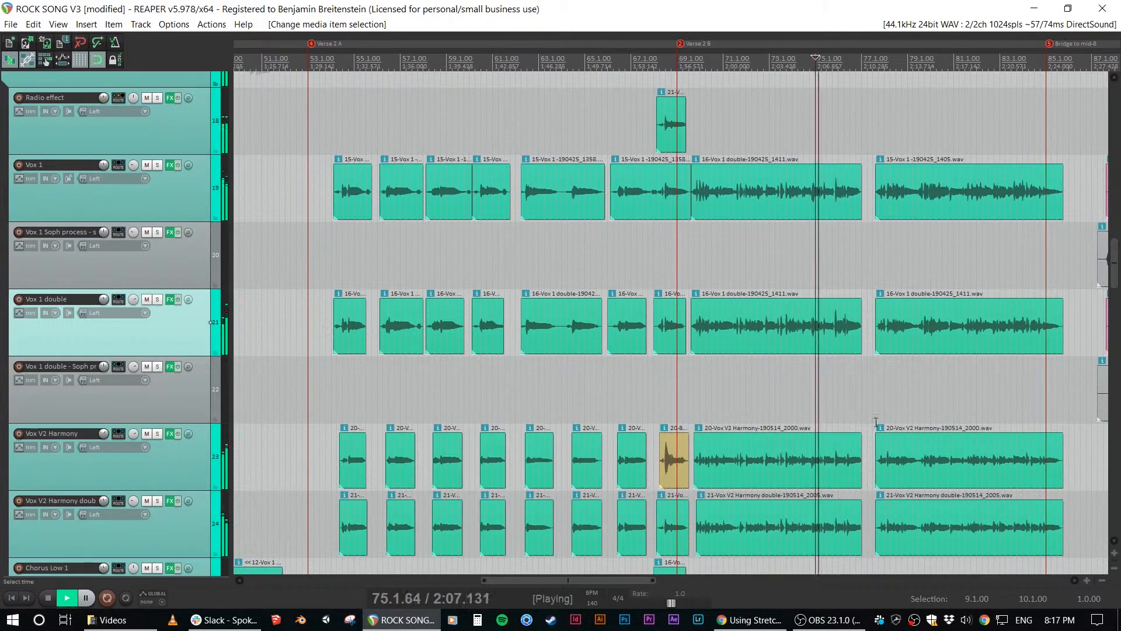
key("space")
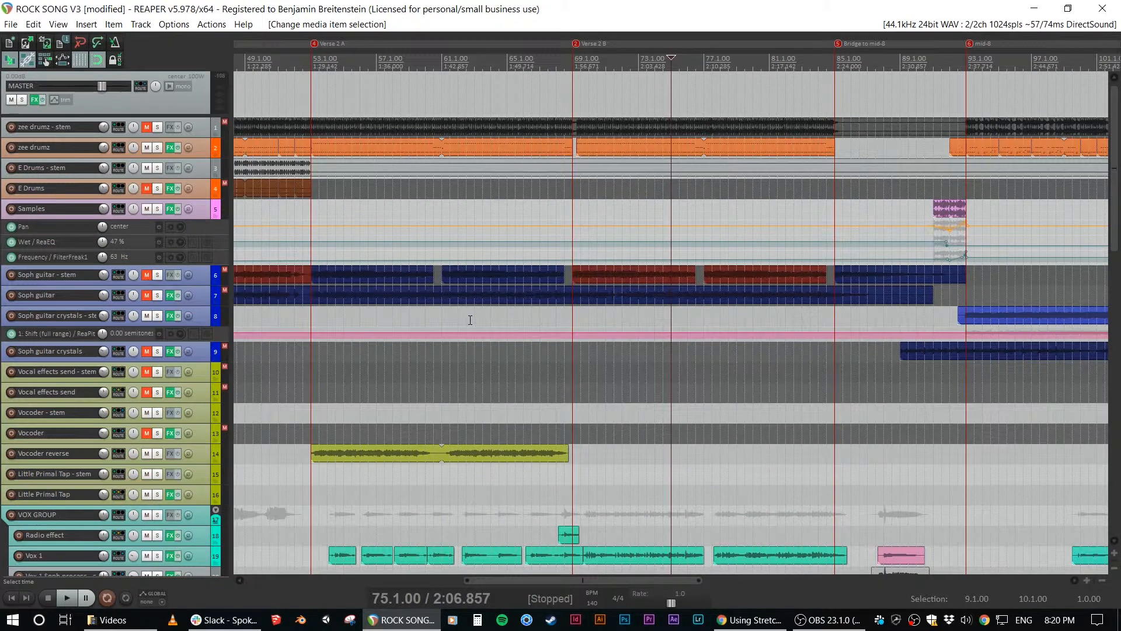
- Review the arrangement down to the bass and synth tracks and play Verse 2 B from bar 71
scroll(470, 319, "down", 2)
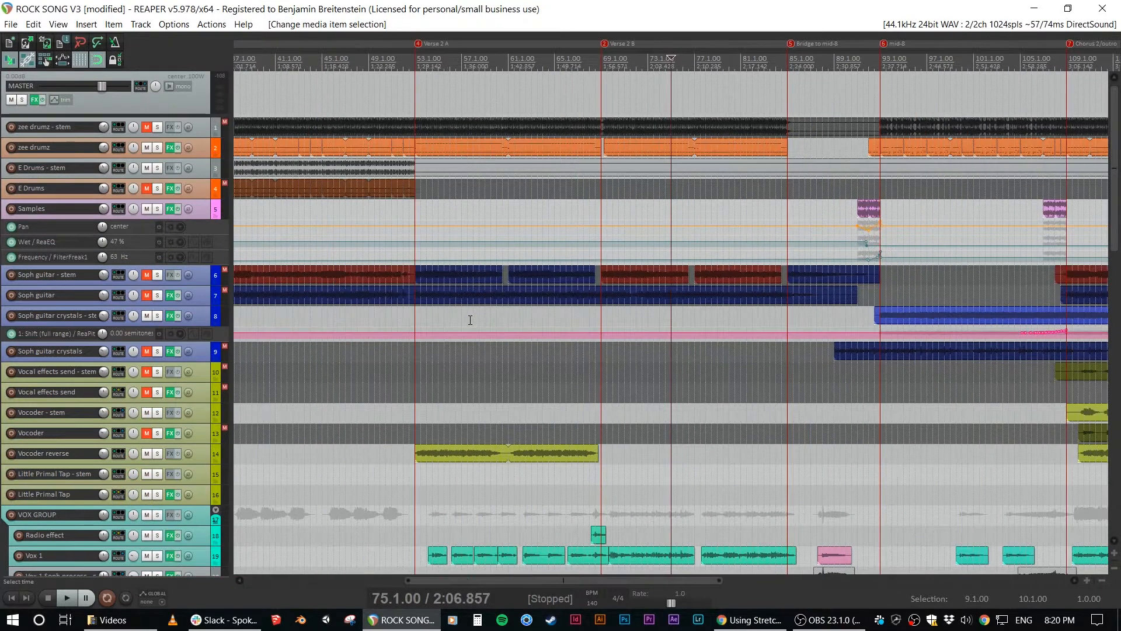
scroll(201, 273, "down", 10)
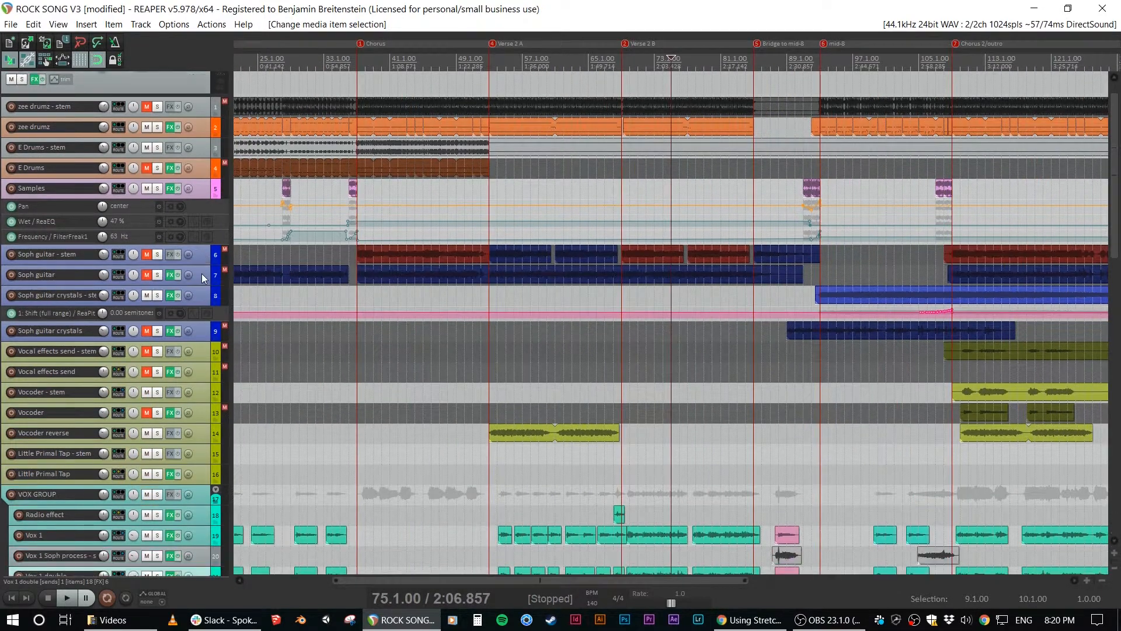
scroll(201, 290, "down", 3)
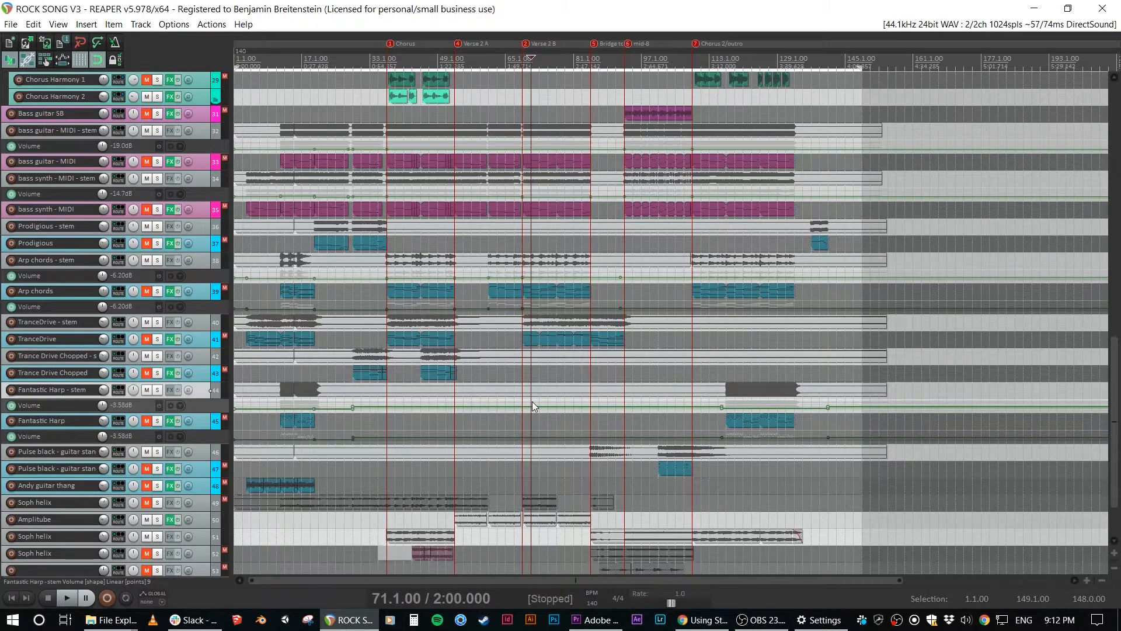
scroll(530, 402, "up", 5)
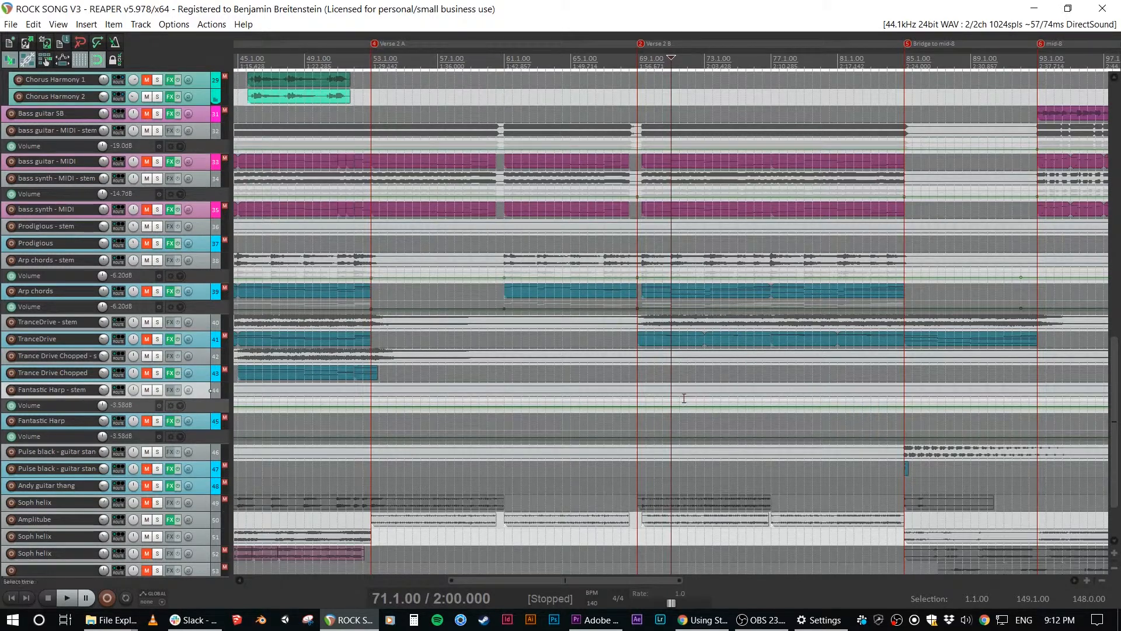
key("space")
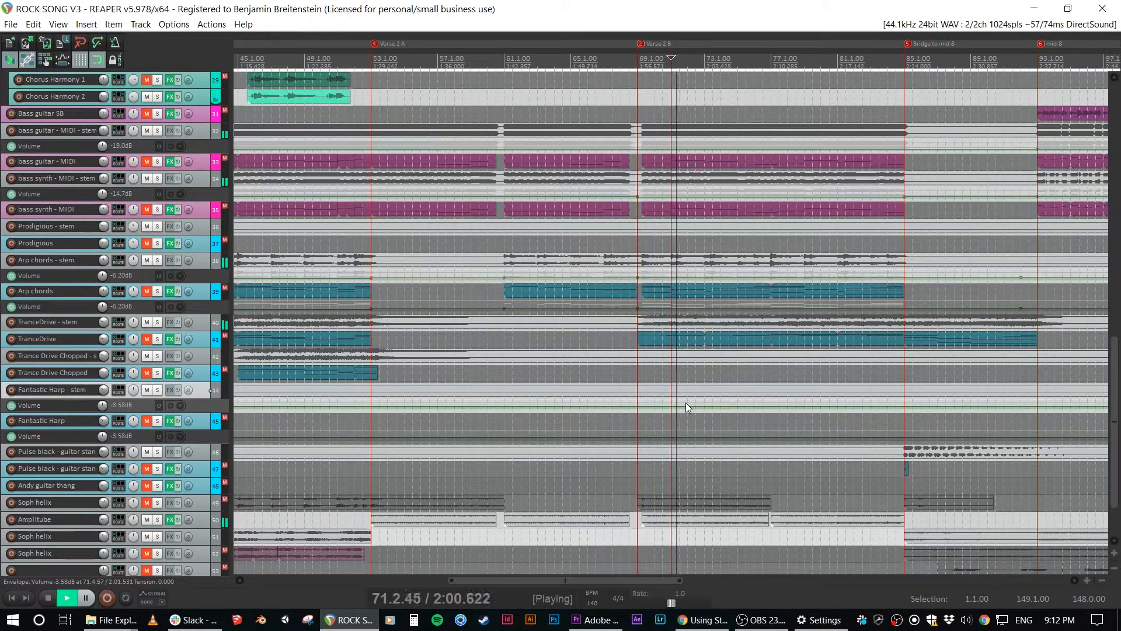
key("space")
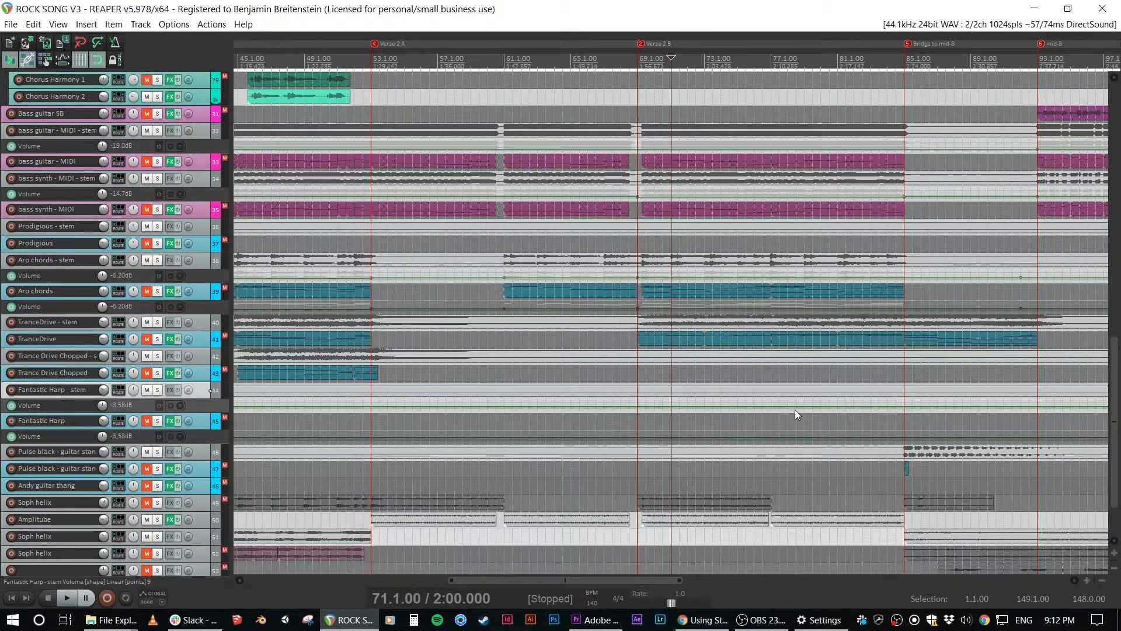
key("space")
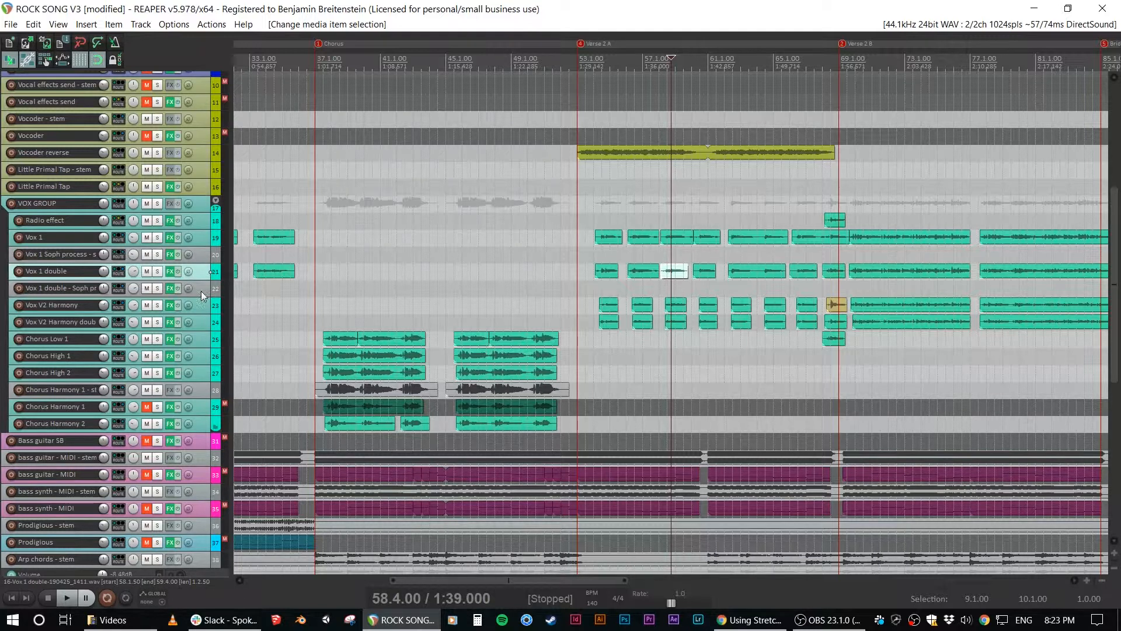
- Review the vocal tracks in the arrangement and open the mixer to view the faders of all tracks
scroll(201, 292, "up", 3)
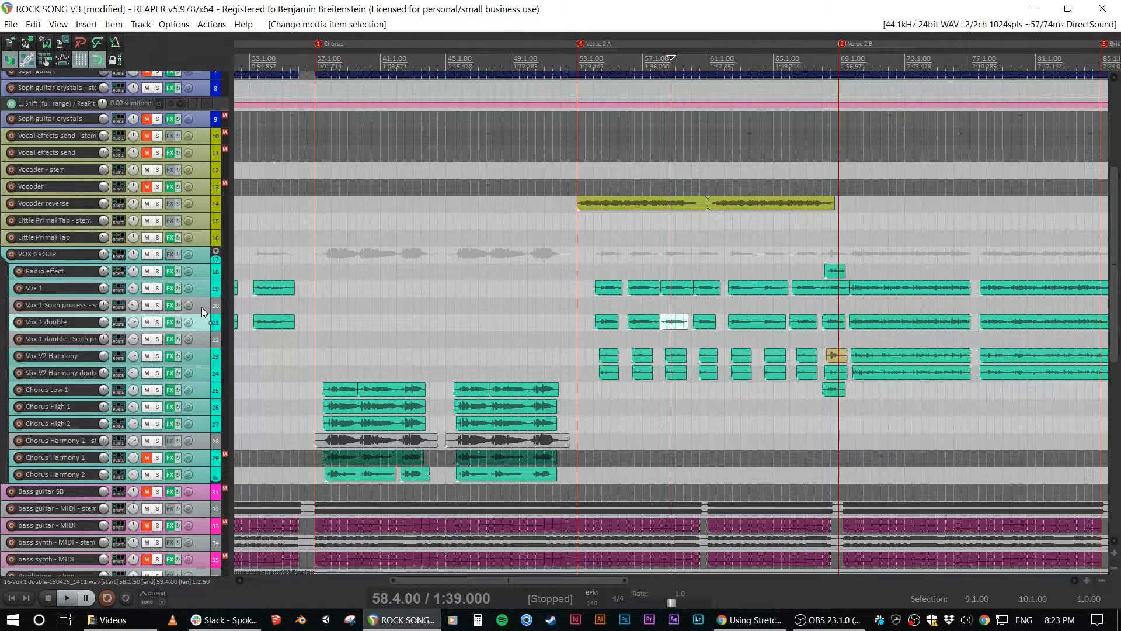
key("ctrl+m")
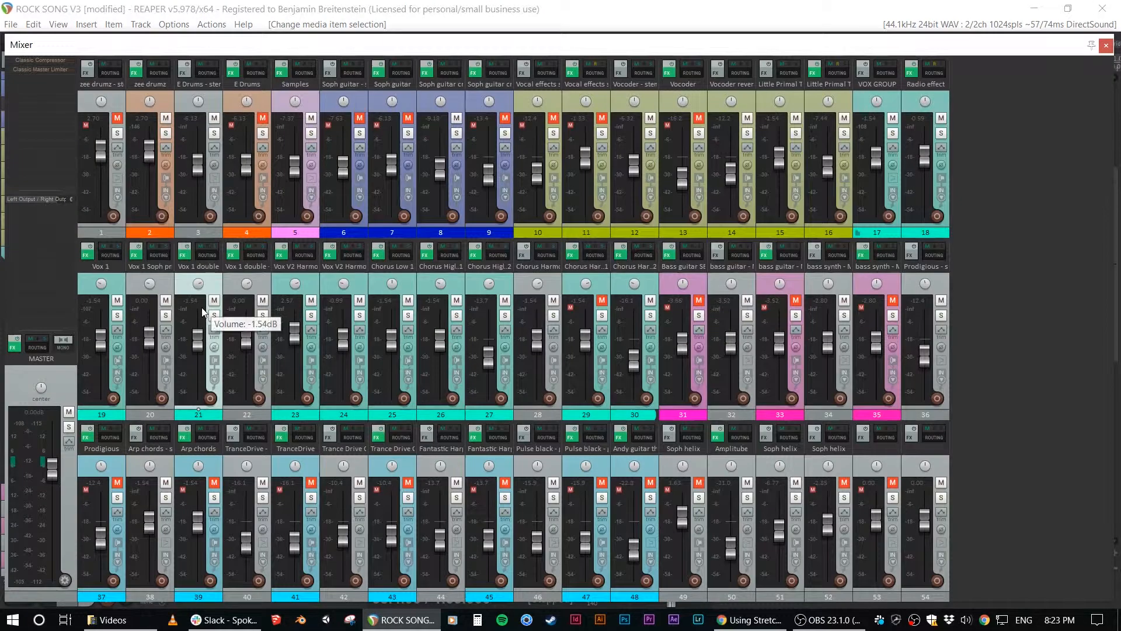
key("ctrl+m")
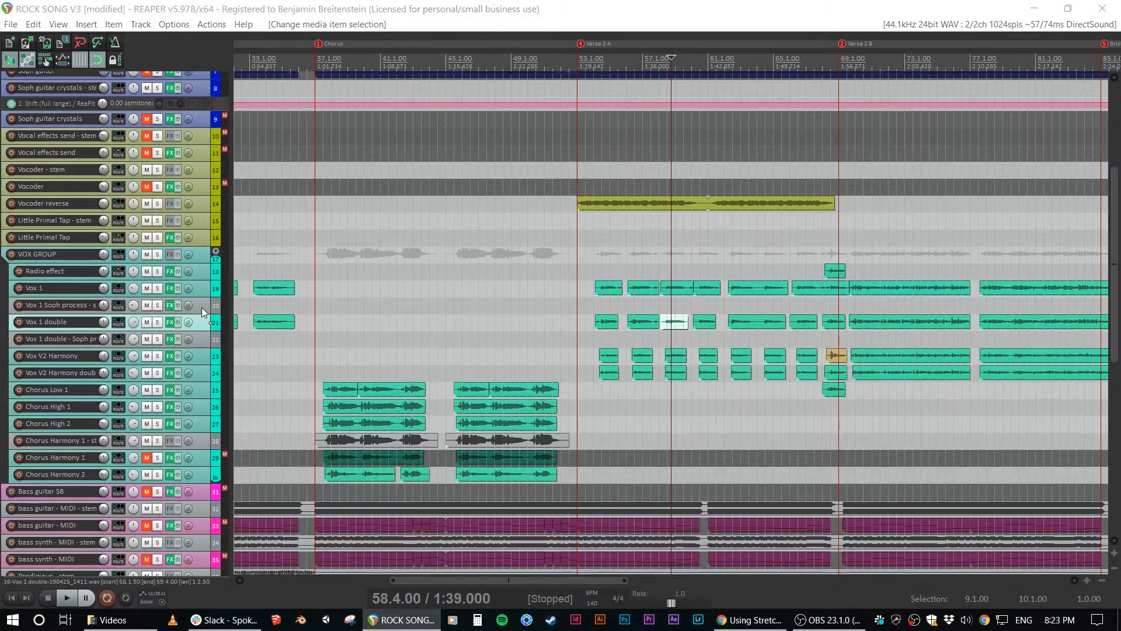
key("ctrl+m")
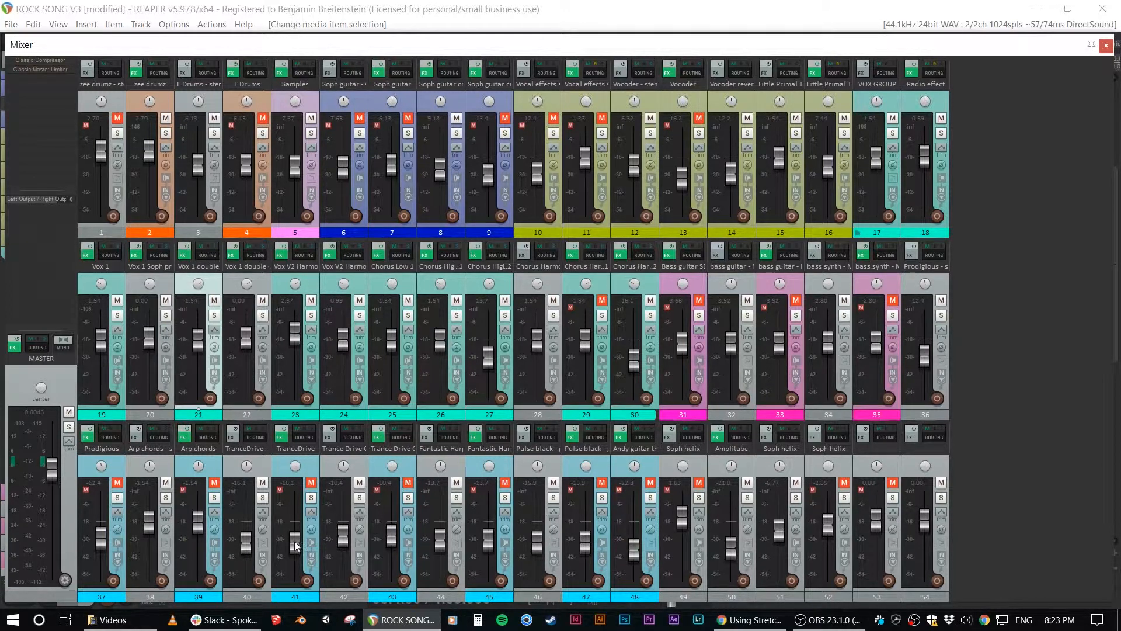
- Raise the volume fader of TranceDrive track 41 to about -10.3 dB in the mixer and lower it again slightly
left_click_drag(294, 540, 296, 537)
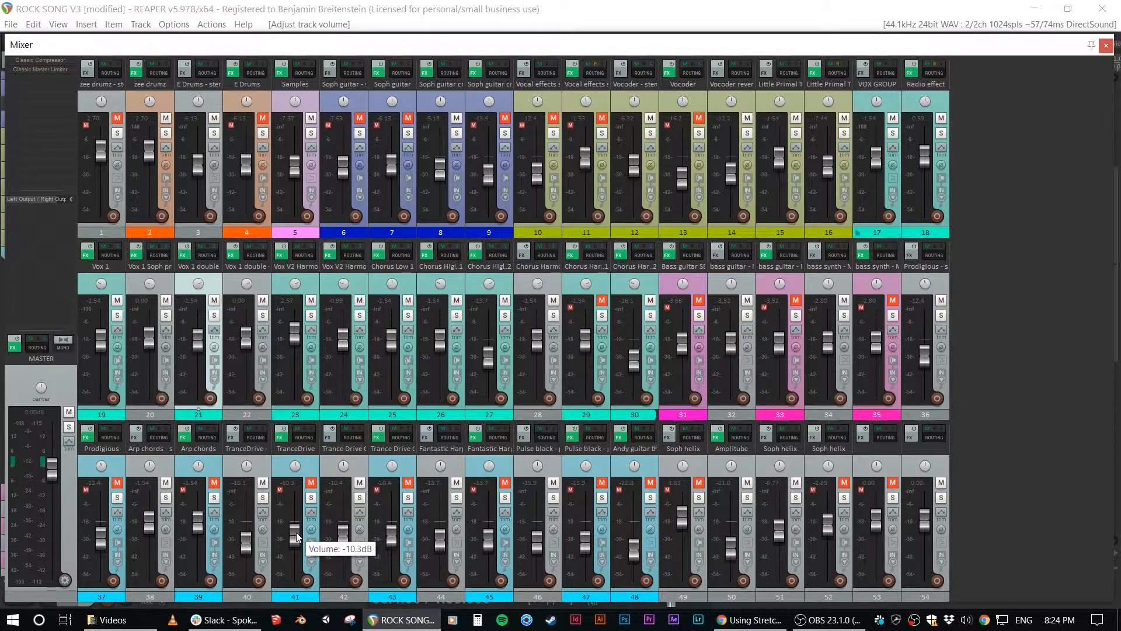
mouse_move(296, 532)
left_mouse_down()
mouse_move(297, 549)
mouse_move(293, 524)
mouse_move(289, 541)
left_mouse_up()
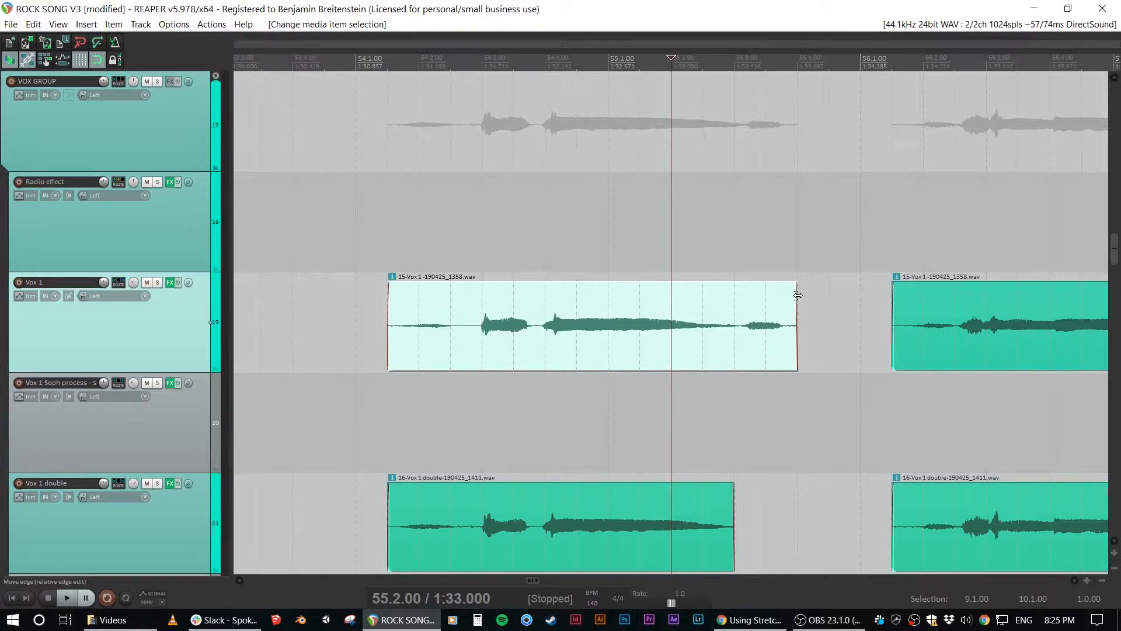
- Lengthen the Vox 1 clip in bar 54 at both ends, extending its start back to 54.1
left_click_drag(797, 295, 824, 321)
left_click_drag(779, 323, 828, 344)
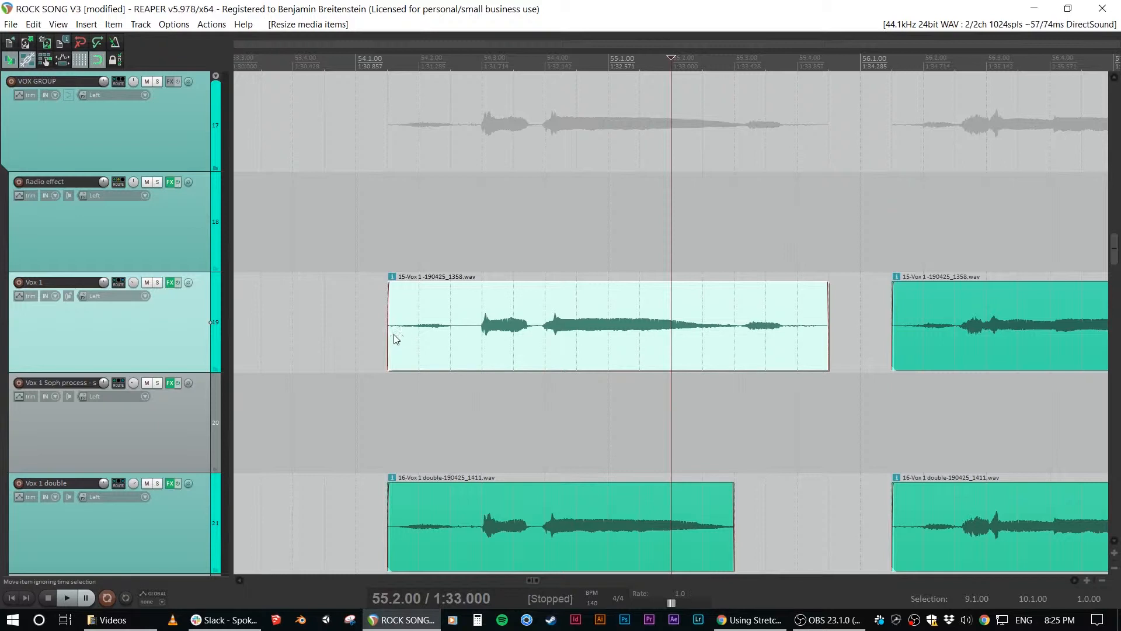
left_click_drag(390, 339, 364, 355)
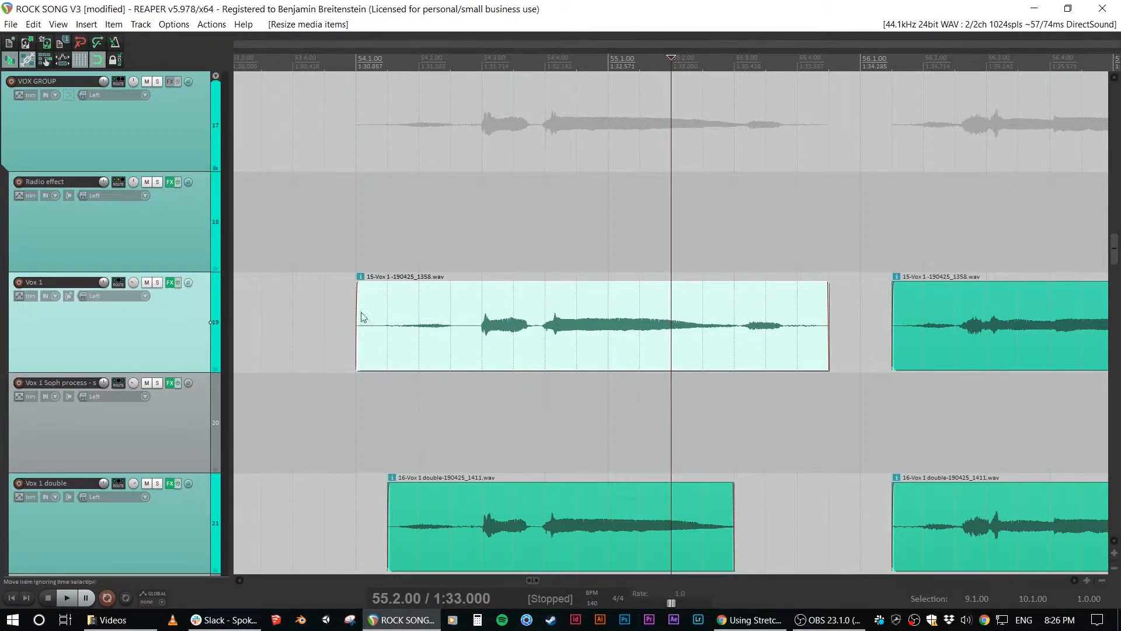
- Add a fade-in of about one and a half beats to the bar 54 Vox 1 clip and give it an S-shaped curve
left_click_drag(362, 286, 423, 305)
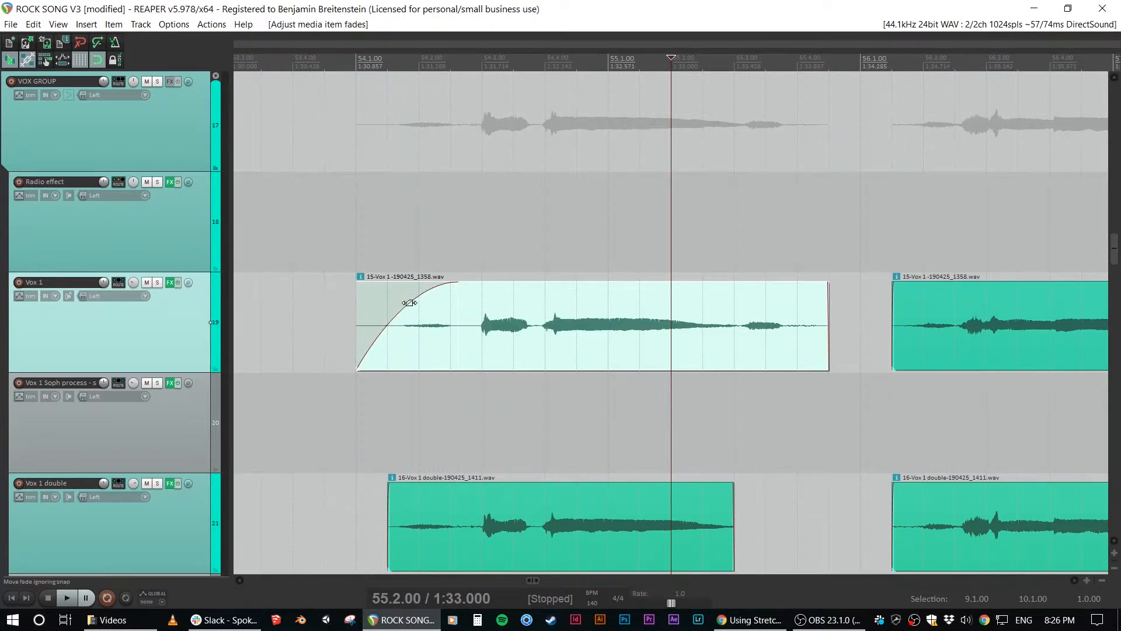
right_click(409, 303)
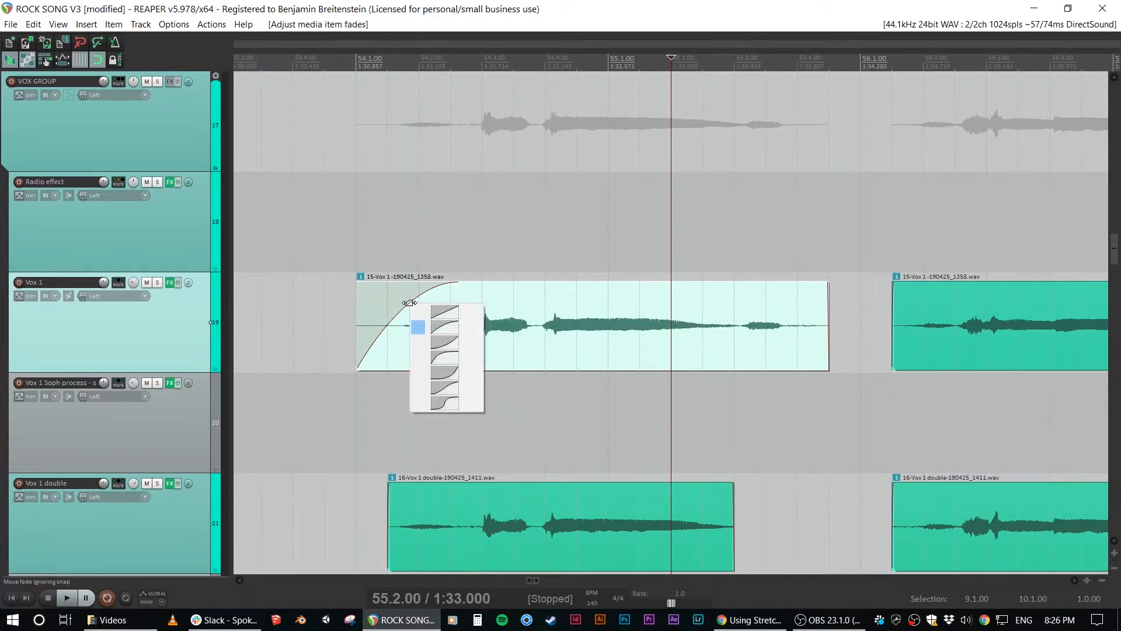
left_click(450, 387)
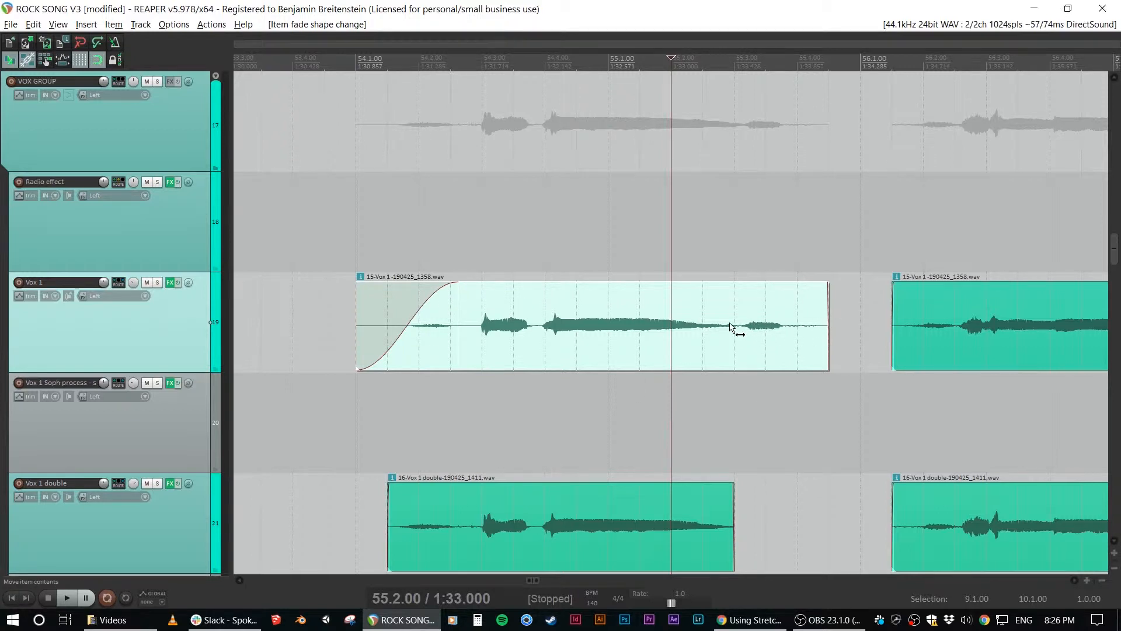
- Slip the audio inside the bar 54 Vox 1 clip earlier and try shifting it later, keeping the clip edges in place
left_click_drag(730, 327, 608, 353)
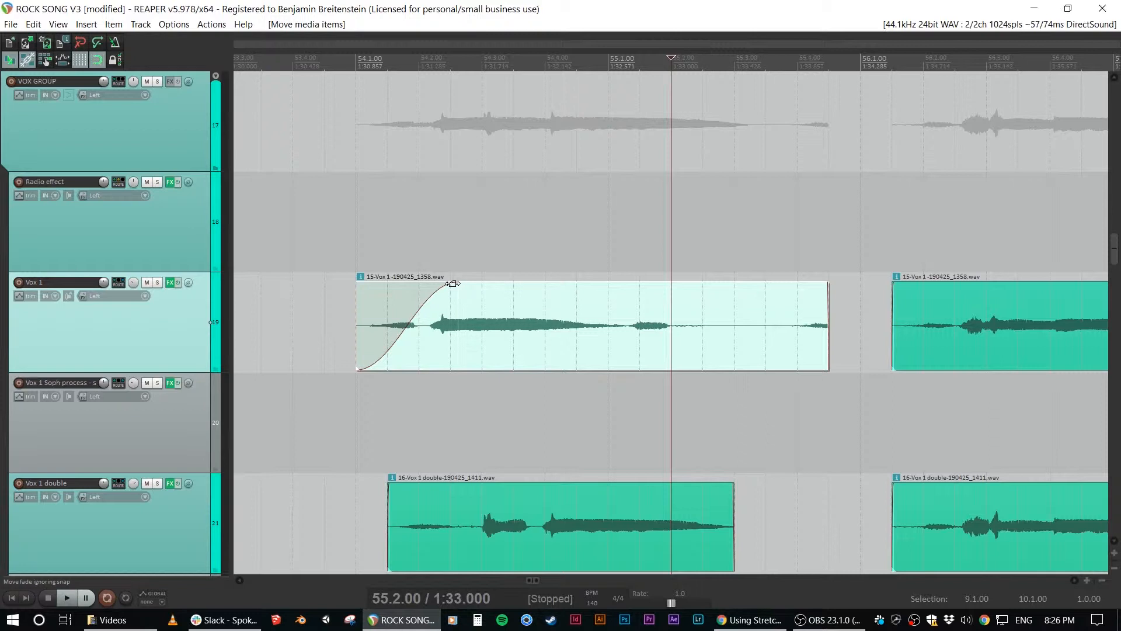
left_click_drag(493, 333, 586, 348)
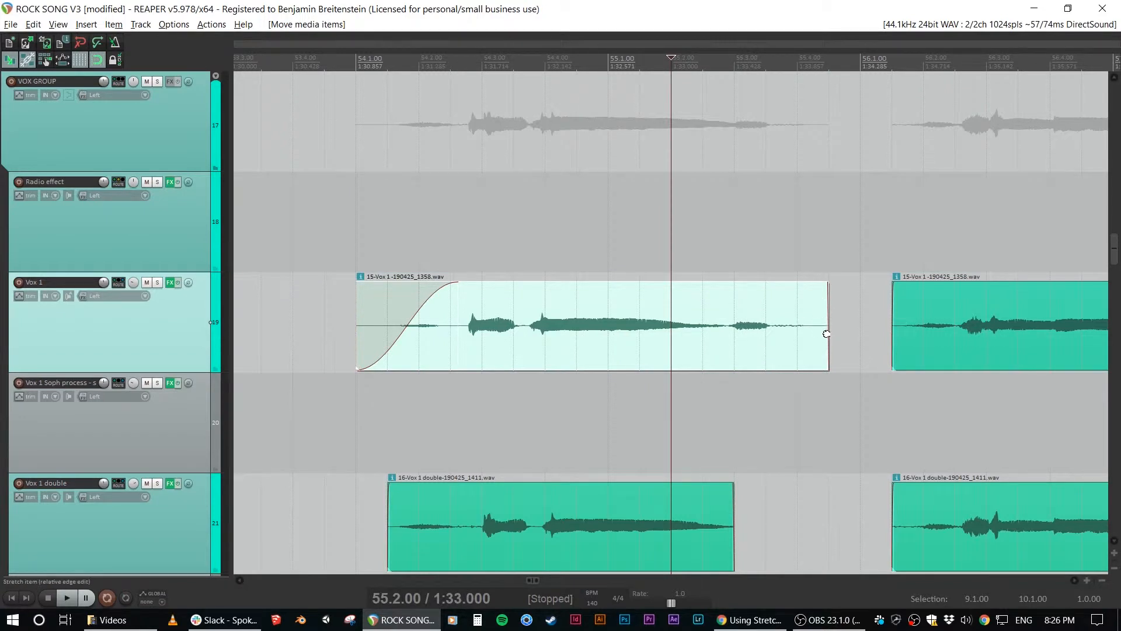
- Try time-stretching the bar 54 Vox 1 clip from its end edge and lower the clip's volume
mouse_move(826, 334)
left_mouse_down()
mouse_move(371, 331)
mouse_move(858, 342)
mouse_move(825, 347)
left_mouse_up()
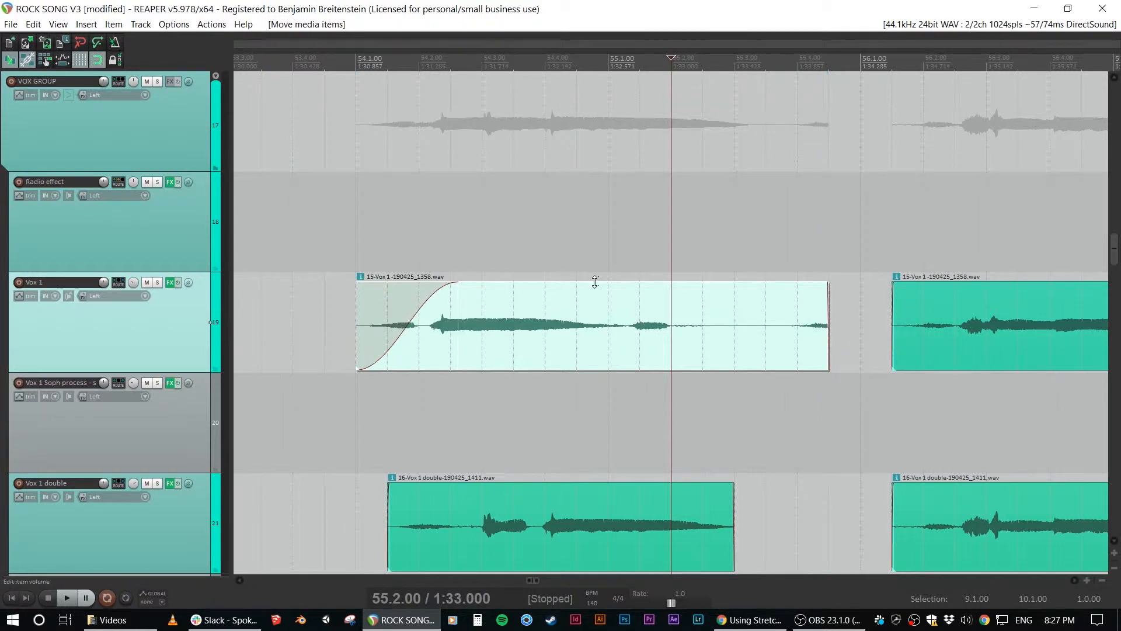
left_click_drag(594, 282, 587, 348)
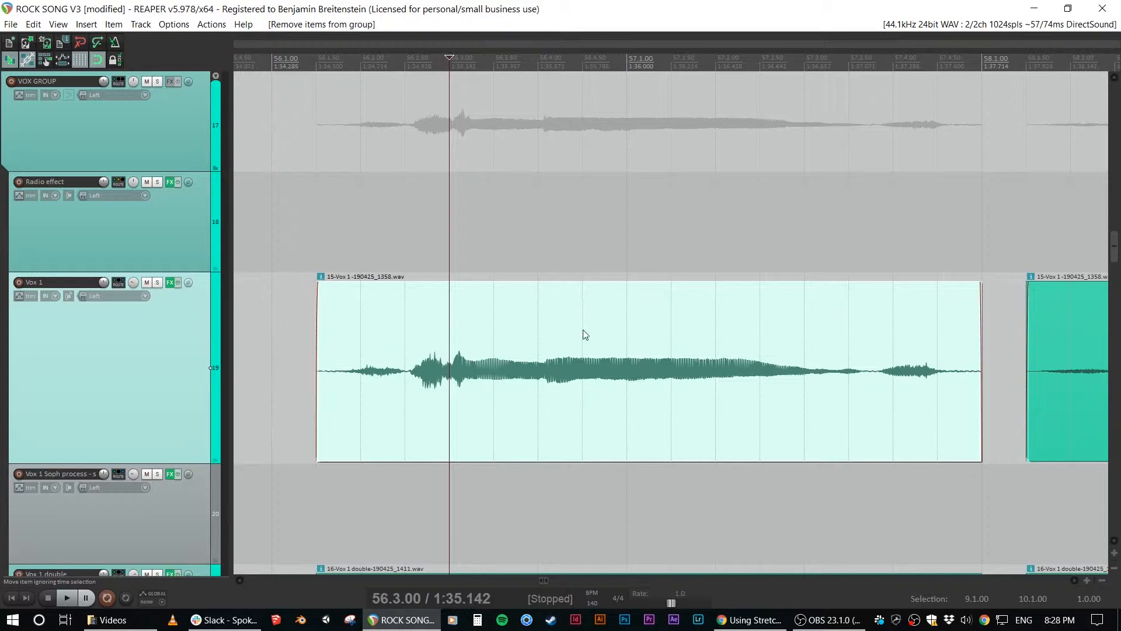
- Add stretch markers to the bar 56 Vox 1 clip before the first loud syllable, at 56.4.00 and at 57.2.00, and move the middle marker later
left_click(412, 362)
key("w")
left_click(538, 353)
key("w")
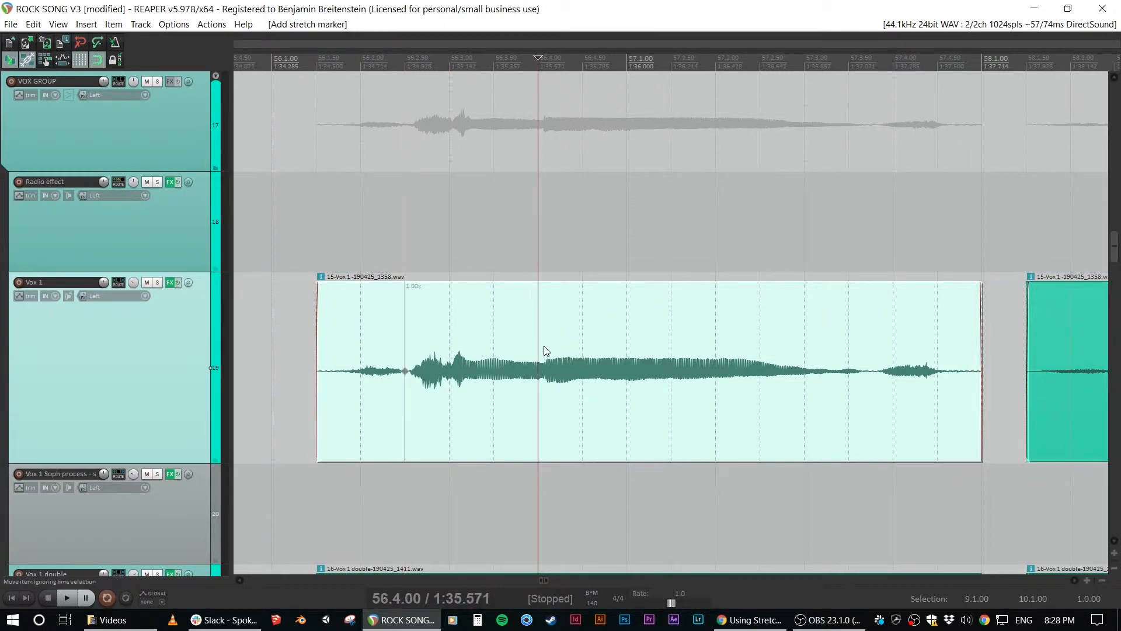
left_click(716, 342)
key("w")
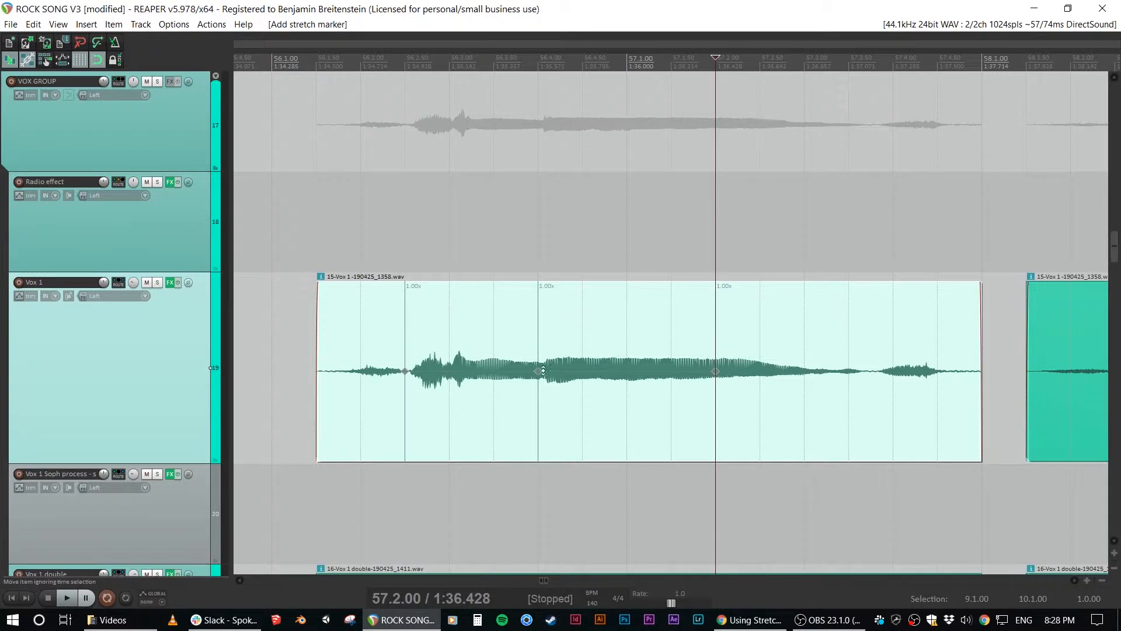
mouse_move(537, 372)
left_mouse_down()
mouse_move(487, 377)
mouse_move(575, 378)
mouse_move(479, 380)
mouse_move(579, 383)
mouse_move(476, 383)
mouse_move(586, 389)
mouse_move(546, 397)
mouse_move(528, 387)
mouse_move(566, 386)
left_mouse_up()
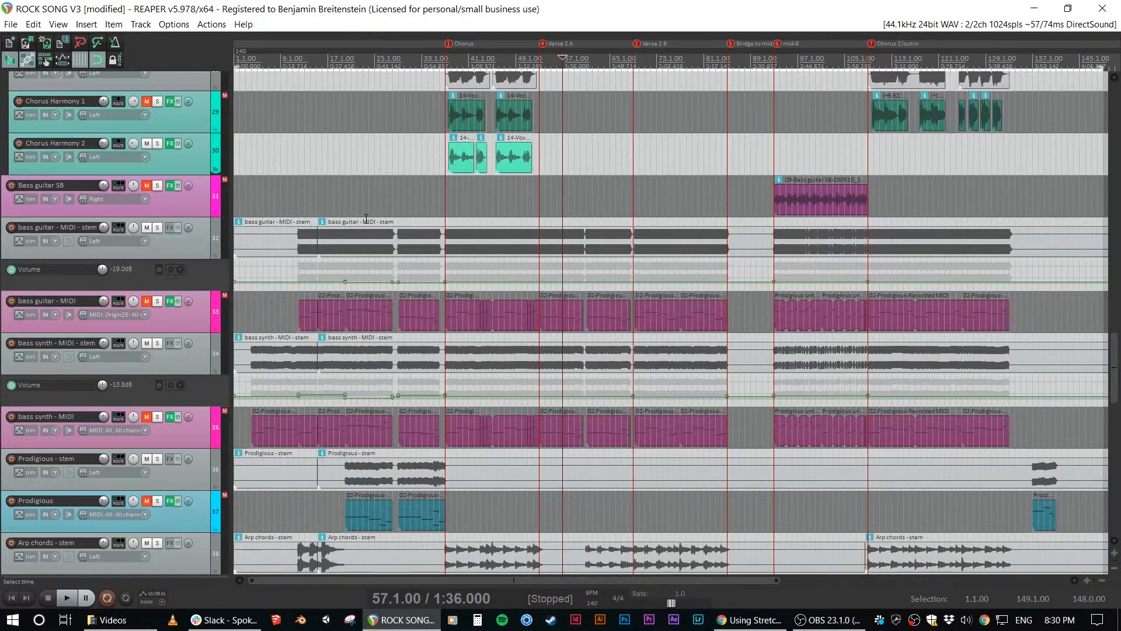
- Build a multiple selection of individual clips across the bass guitar - MIDI stem, bass guitar - MIDI and bass synth - MIDI tracks
left_click(368, 244)
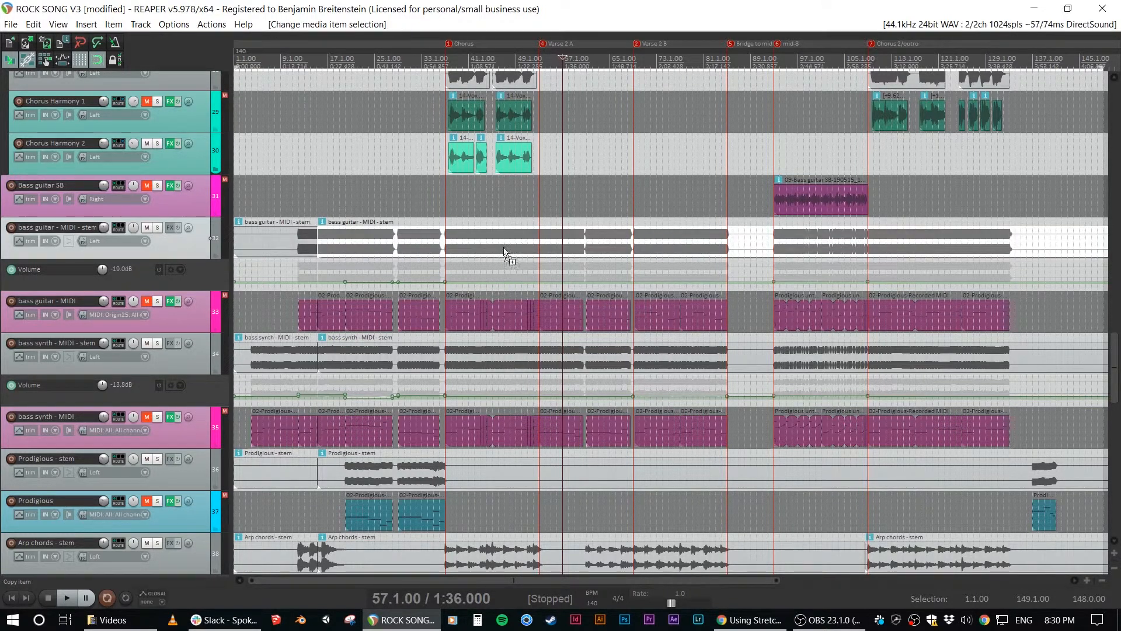
left_click(798, 317, "ctrl")
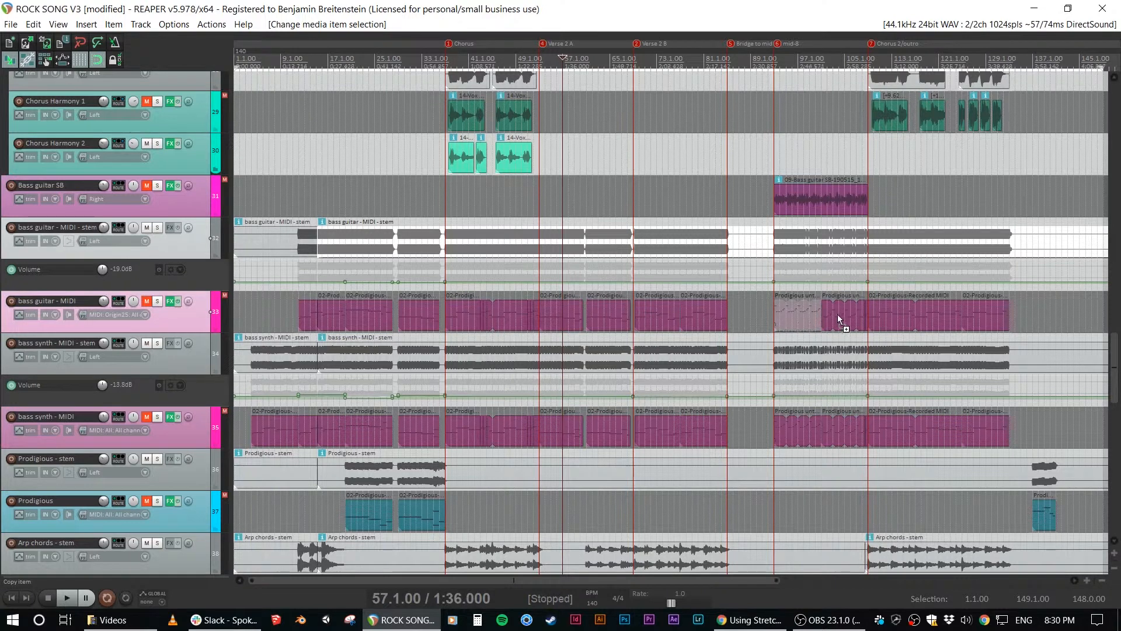
left_click(982, 317, "ctrl")
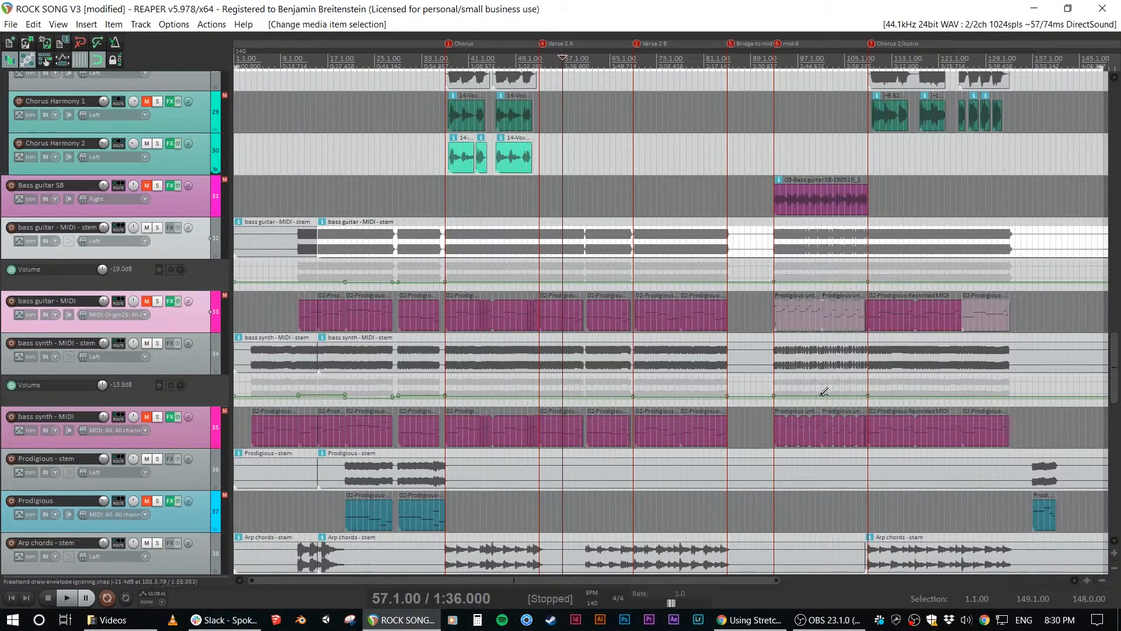
left_click(661, 432, "ctrl")
left_click(569, 312, "ctrl")
- Select the whole range of clips from the first bass guitar - MIDI clip to the bass synth - MIDI clip just before bar 28
left_click(415, 436)
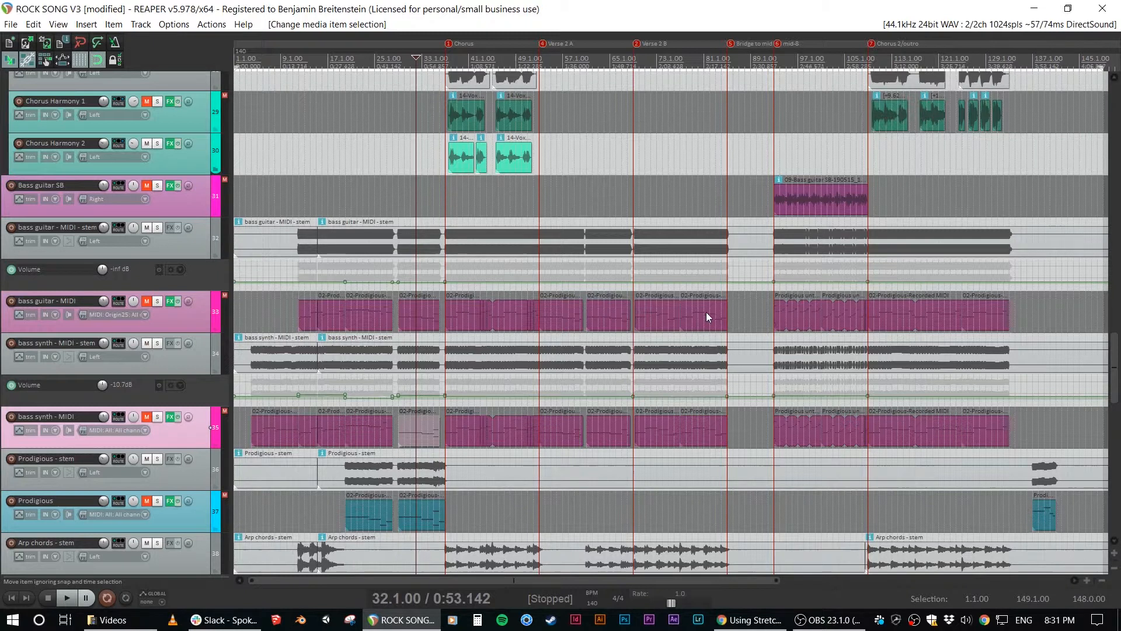
left_click(310, 315)
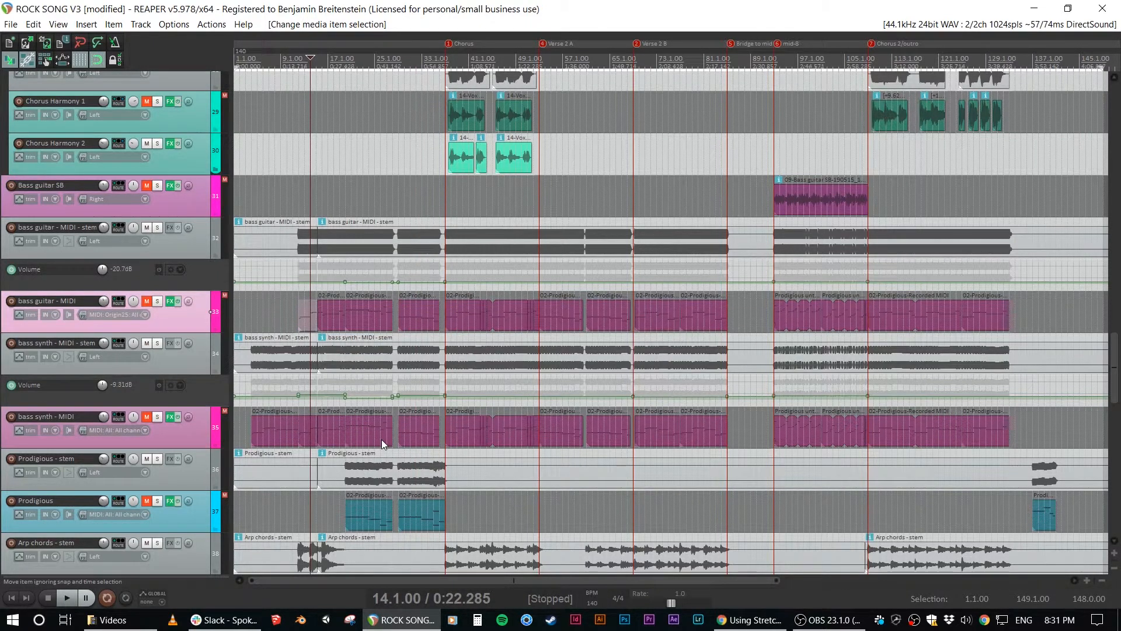
left_click(380, 439, "shift")
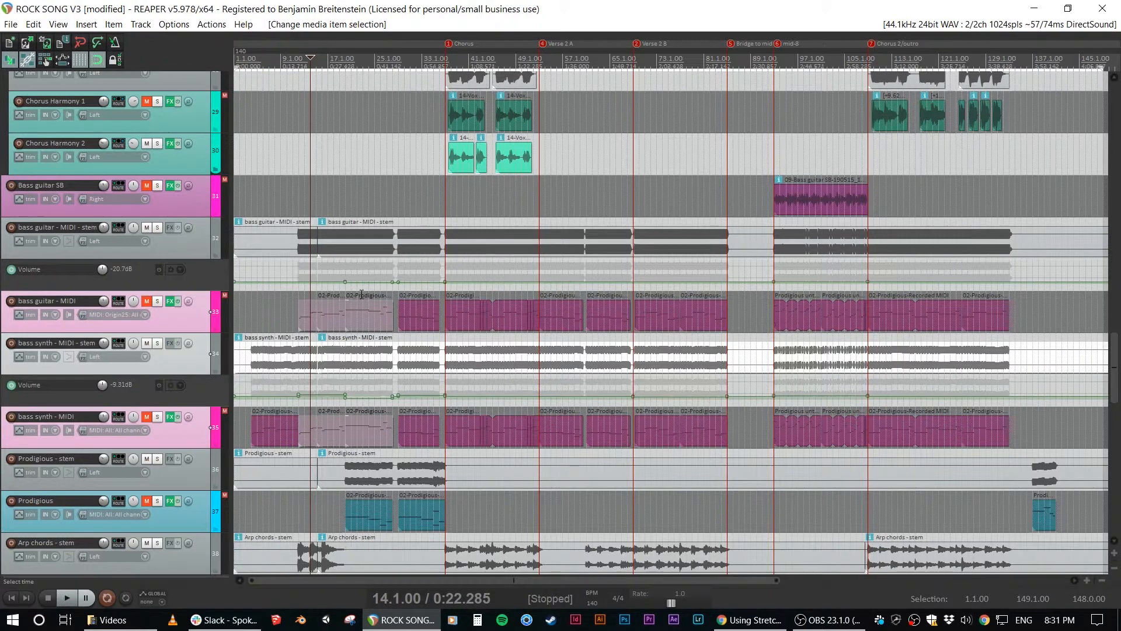
- Open the bass guitar - MIDI clip at bar 40 for note editing and select the notes from C#3 before bar 49 to the second A#2 in bar 49
double_click(462, 324)
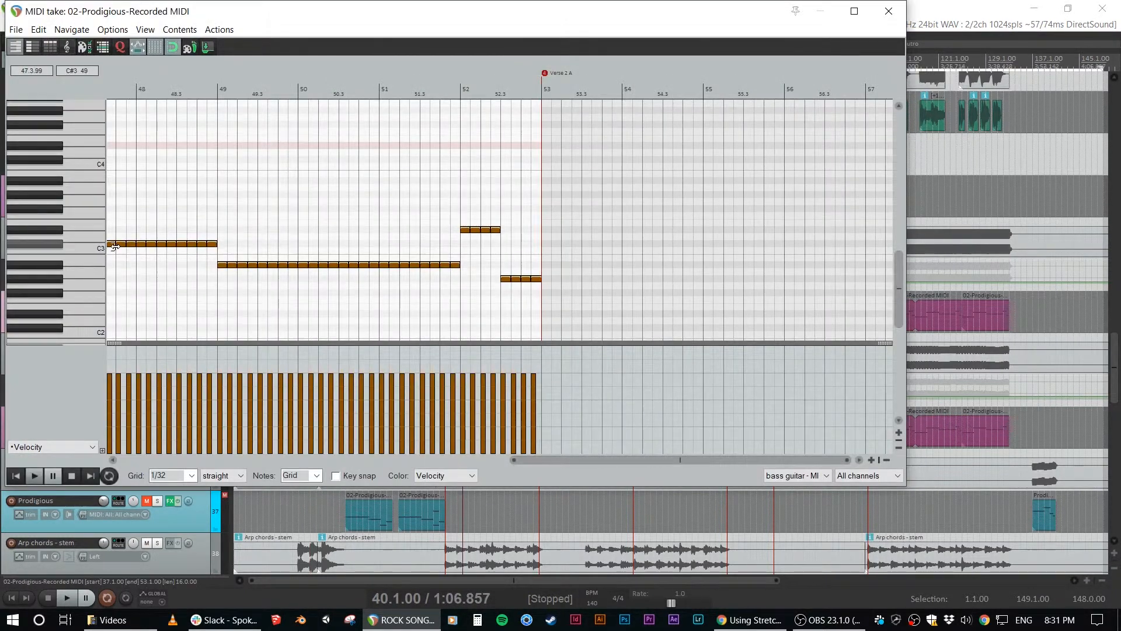
scroll(115, 245, "up", 4)
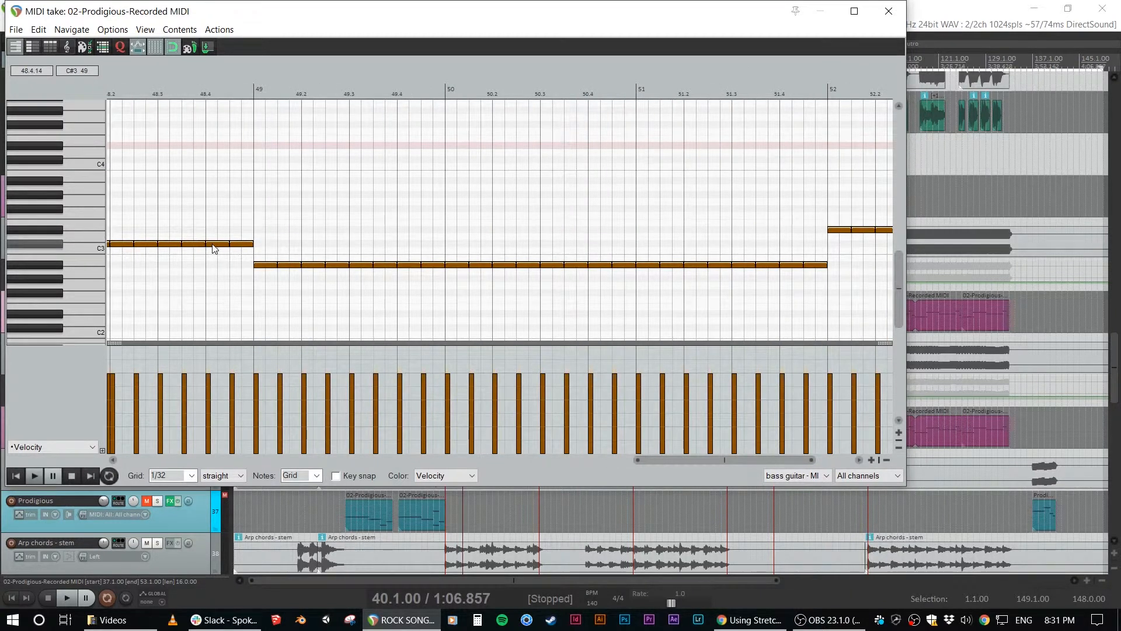
left_click(214, 245)
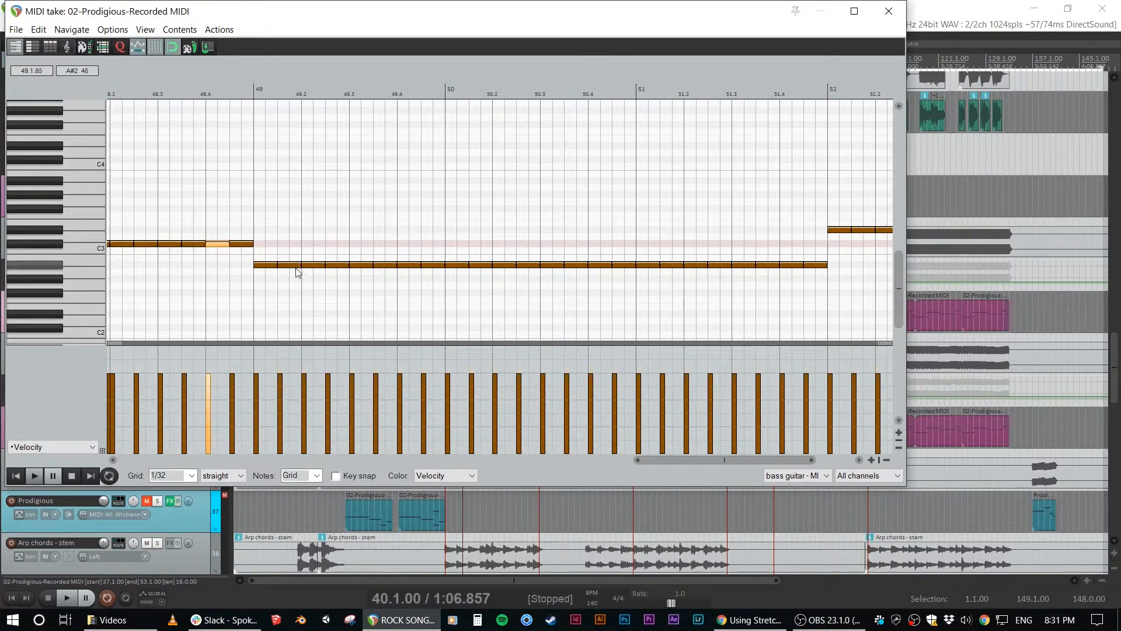
left_click(294, 266, "shift")
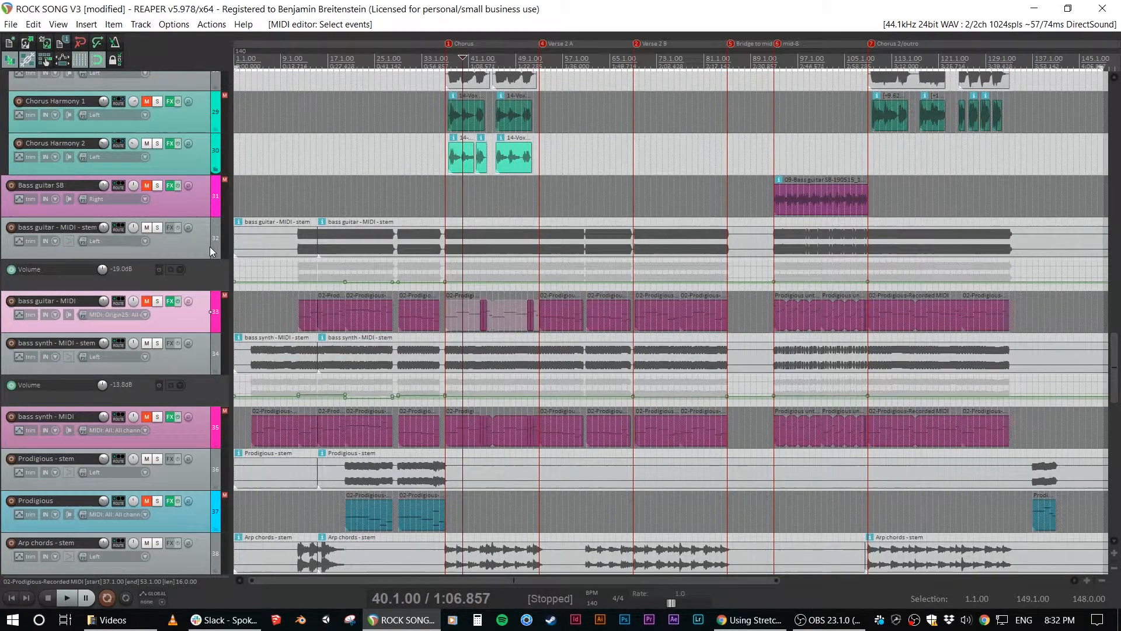
- Examine the vocal tracks and their volume envelopes inside the VOX GROUP folder, selecting the folder track
scroll(198, 250, "up", 10)
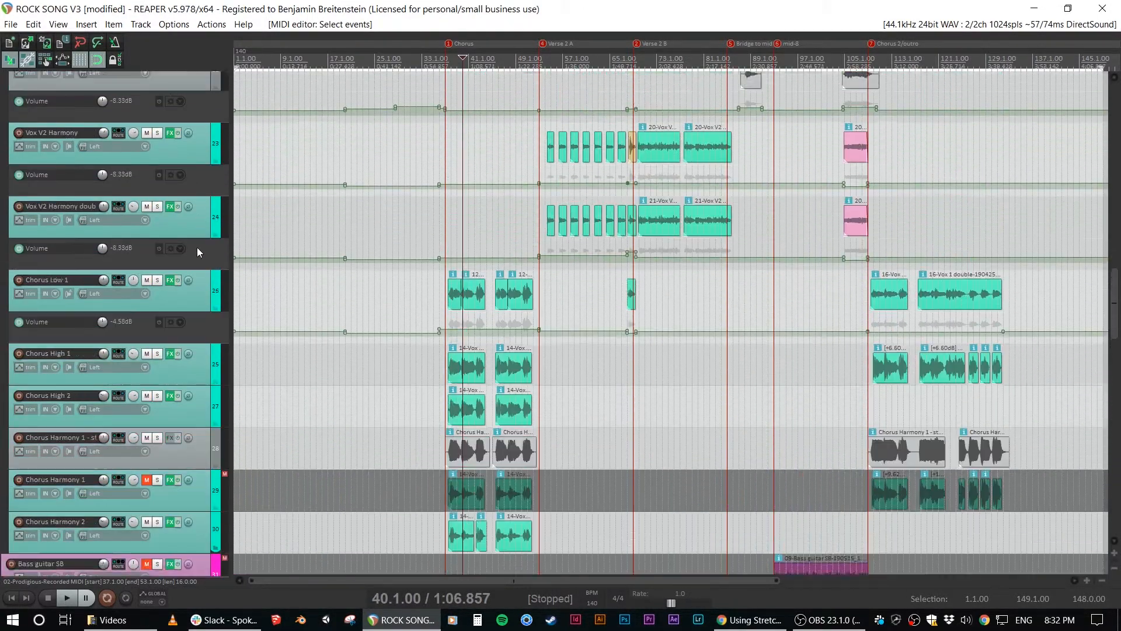
scroll(197, 246, "up", 8)
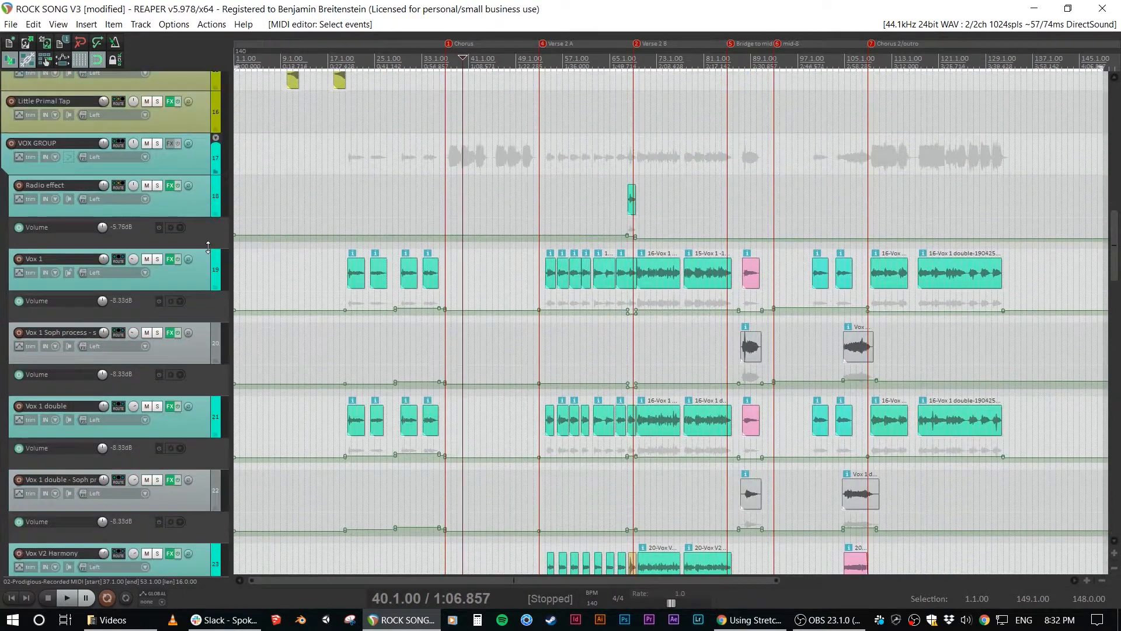
scroll(204, 285, "down", 4)
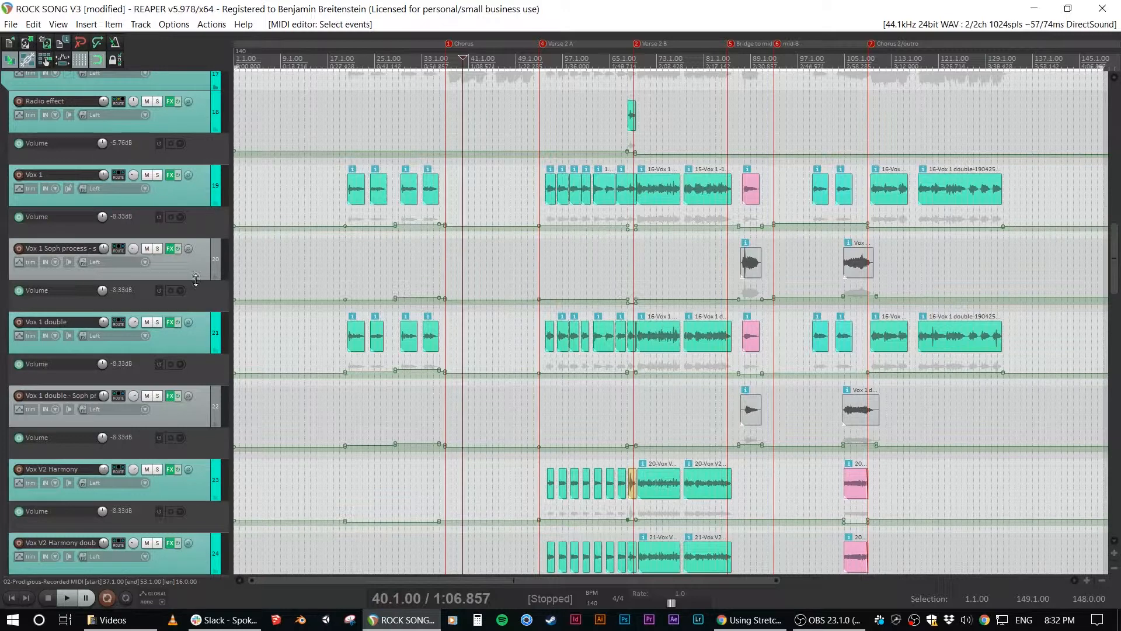
scroll(198, 271, "up", 4)
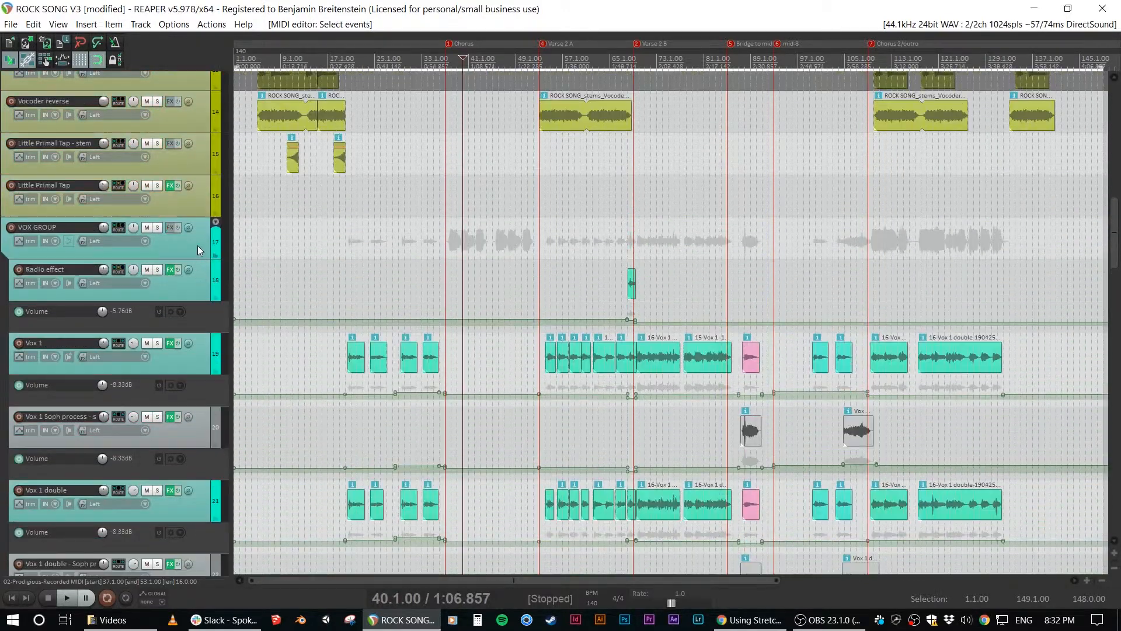
left_click(198, 246)
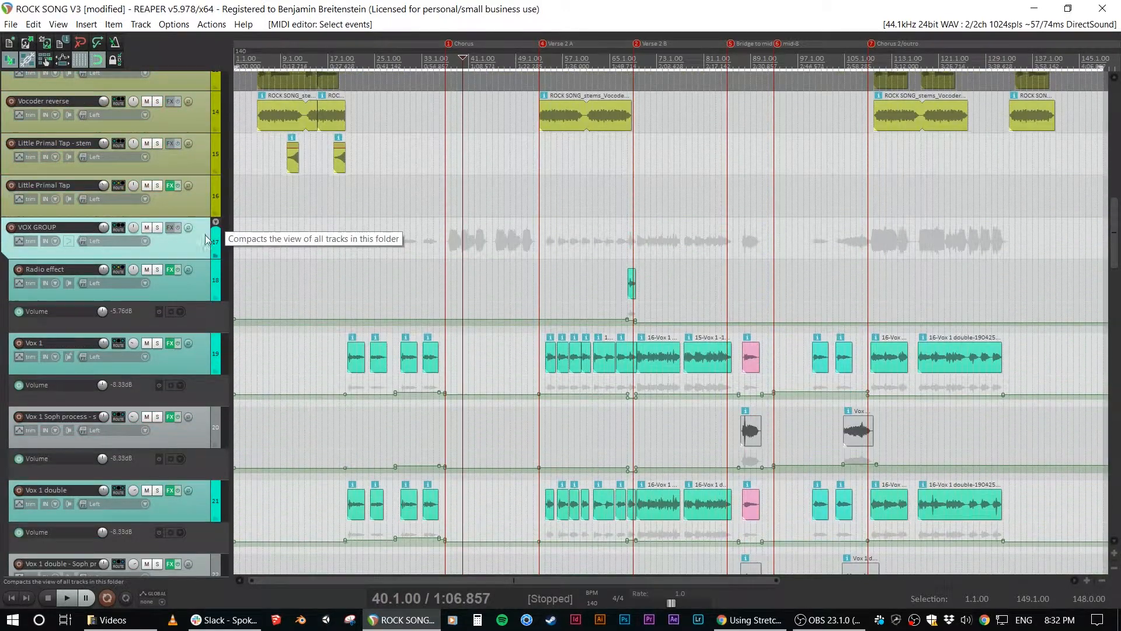
scroll(197, 248, "down", 10)
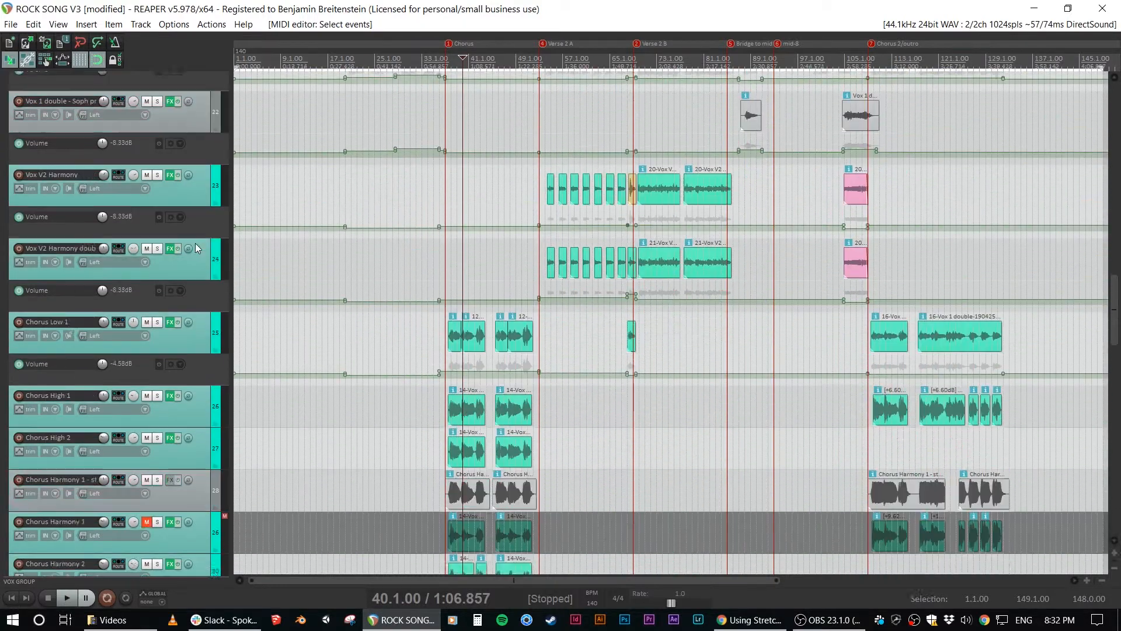
scroll(195, 243, "up", 8)
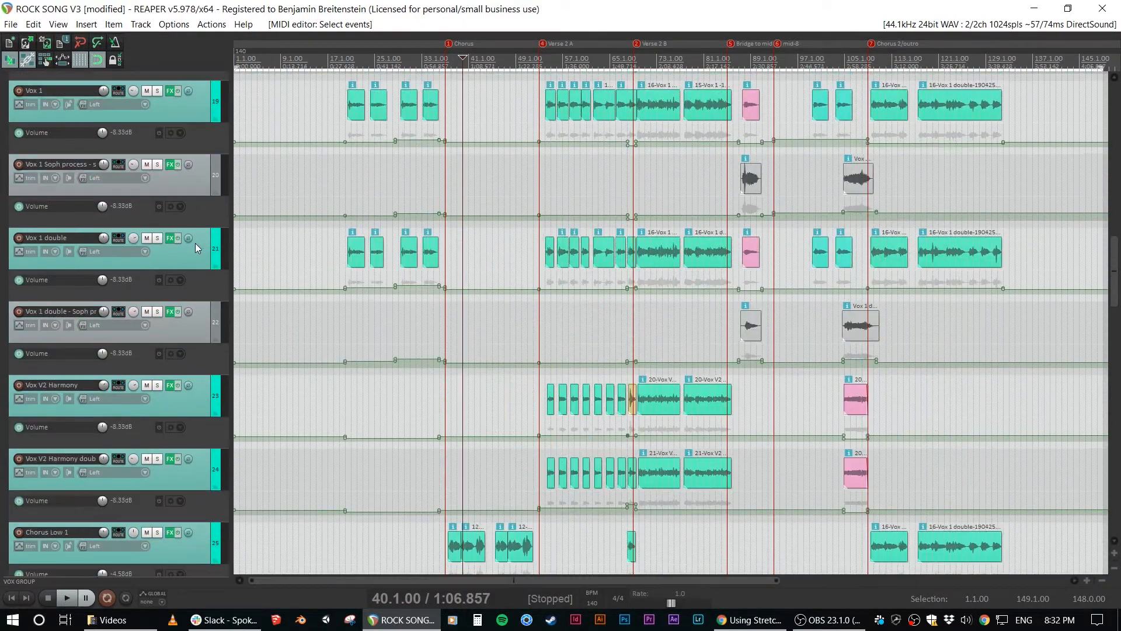
scroll(195, 242, "up", 5)
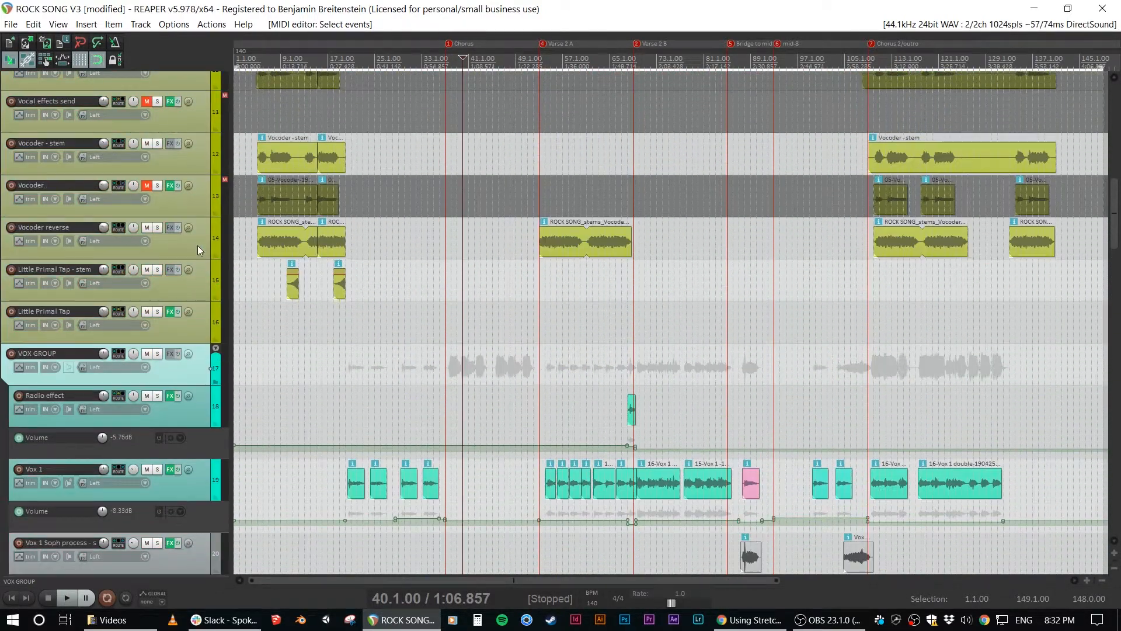
- Turn the Vocoder - stem track into a folder and make Little Primal Tap the last track in it
left_click(215, 172)
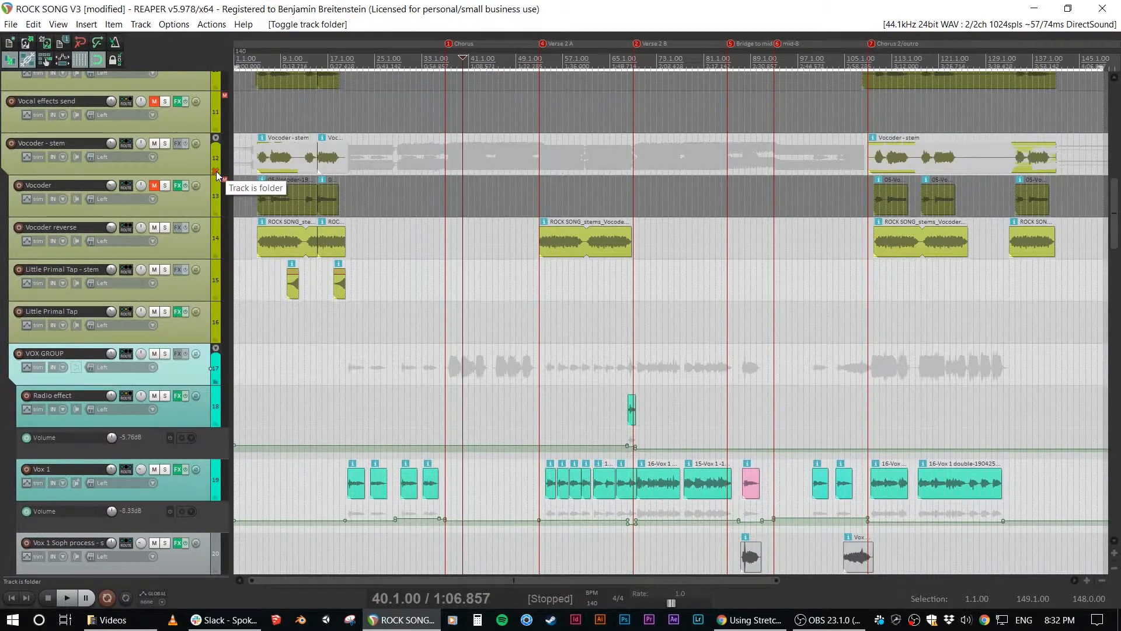
left_click(215, 173)
left_click(215, 172)
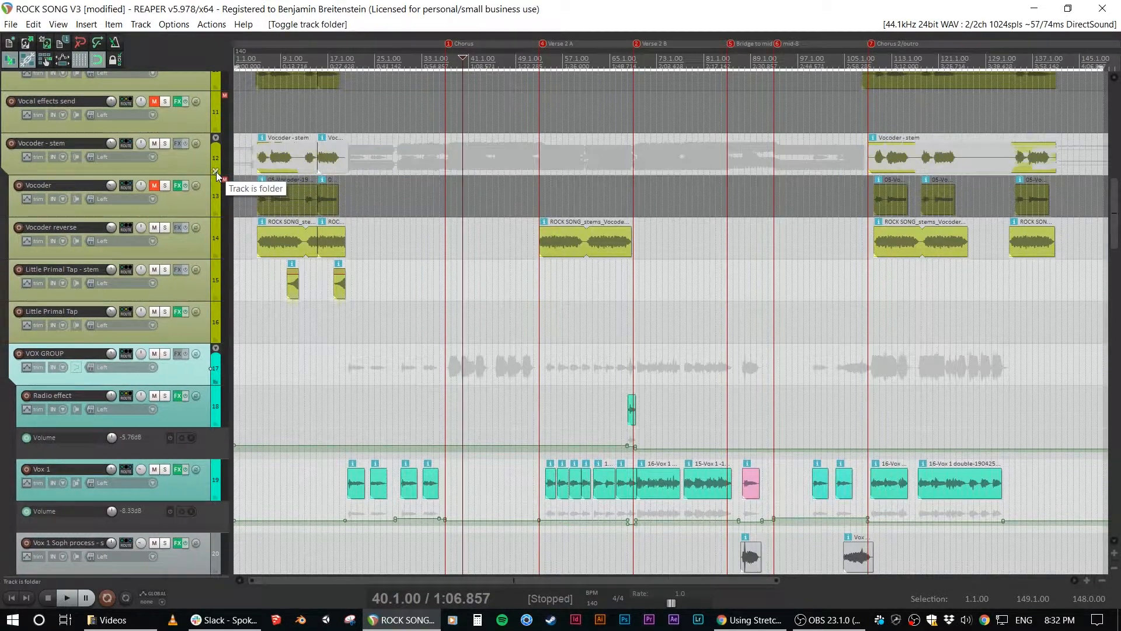
left_click(215, 341)
left_click(215, 340)
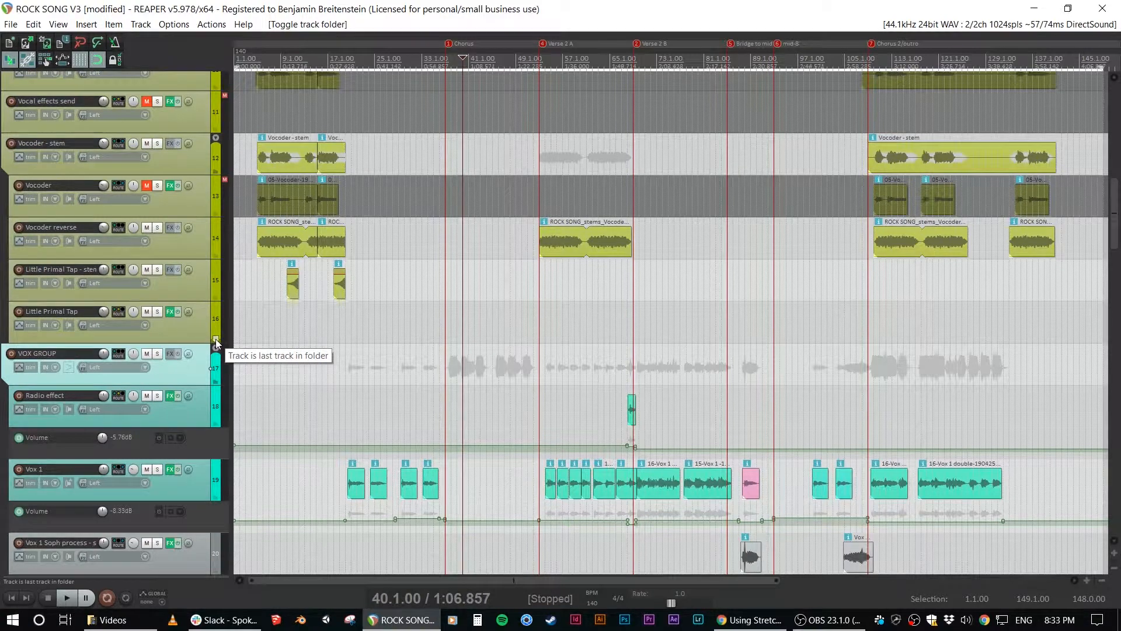
- Compact the view of the tracks inside the Vocoder - stem folder and toggle that view again
left_click(216, 139)
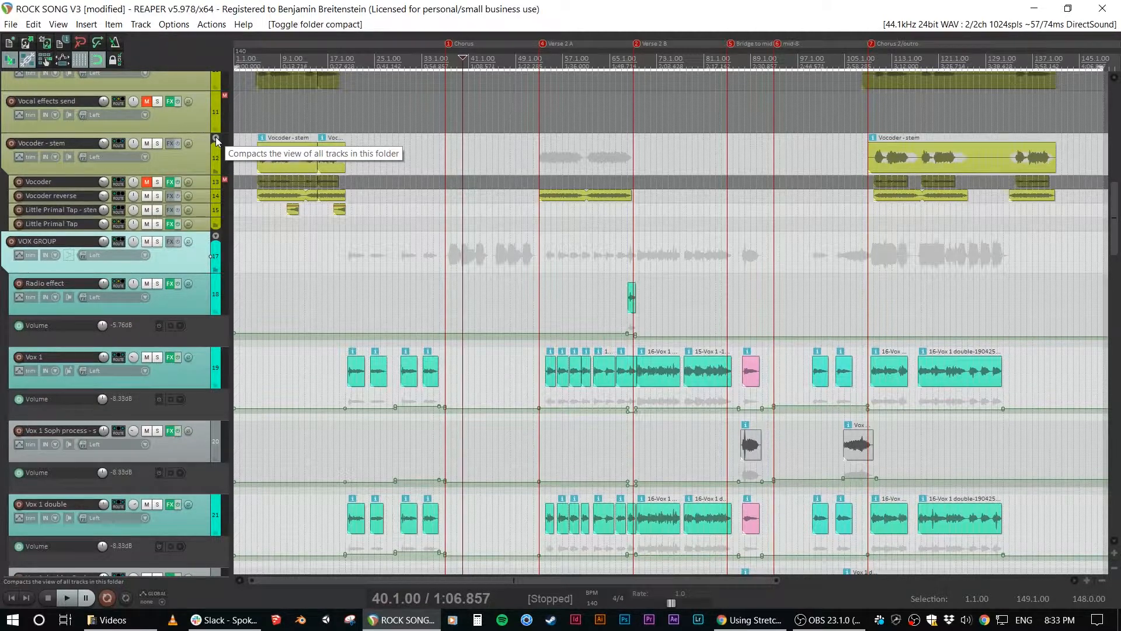
left_click(216, 139)
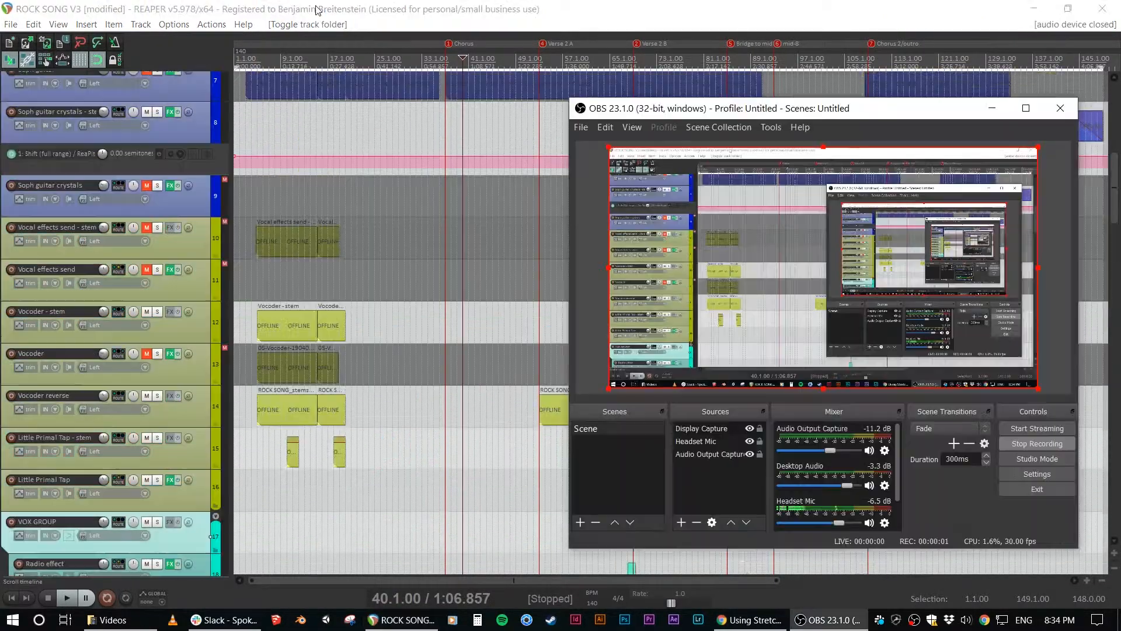
- Return to the REAPER project, copy the ReaEQ effect from the Radio effect track's FX chain and close that chain
left_click(318, 10)
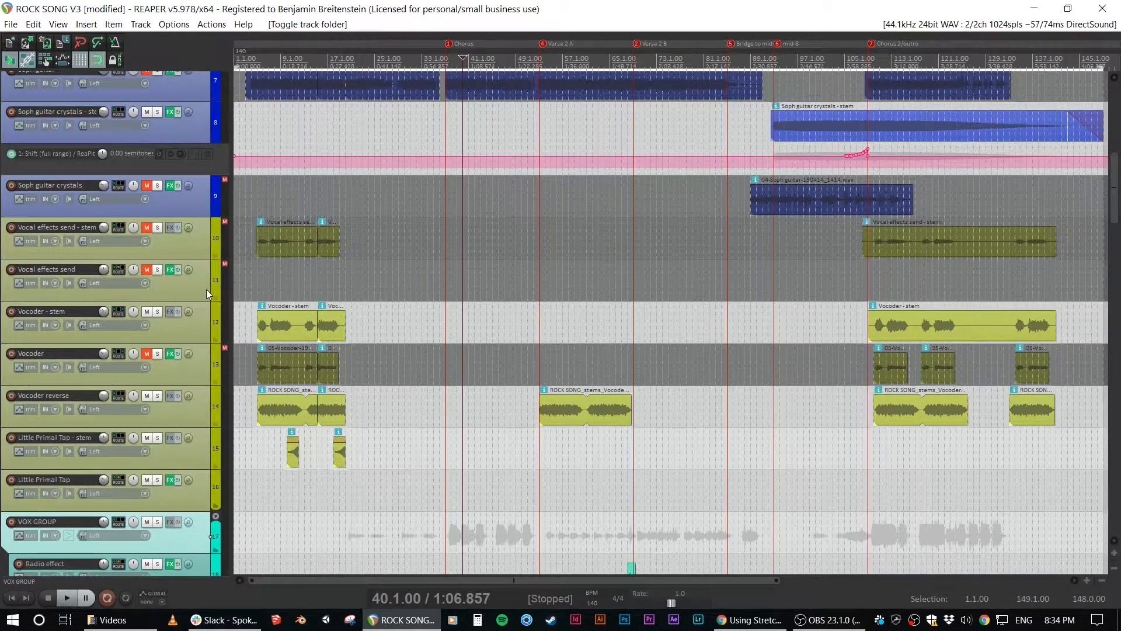
scroll(204, 289, "up", 10)
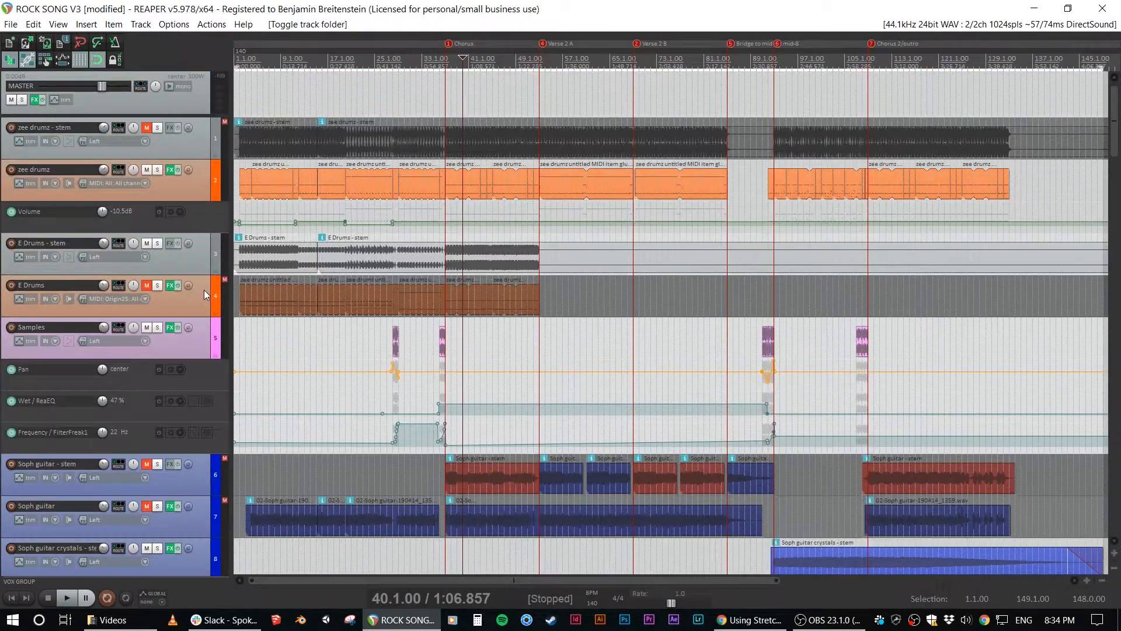
scroll(204, 289, "down", 10)
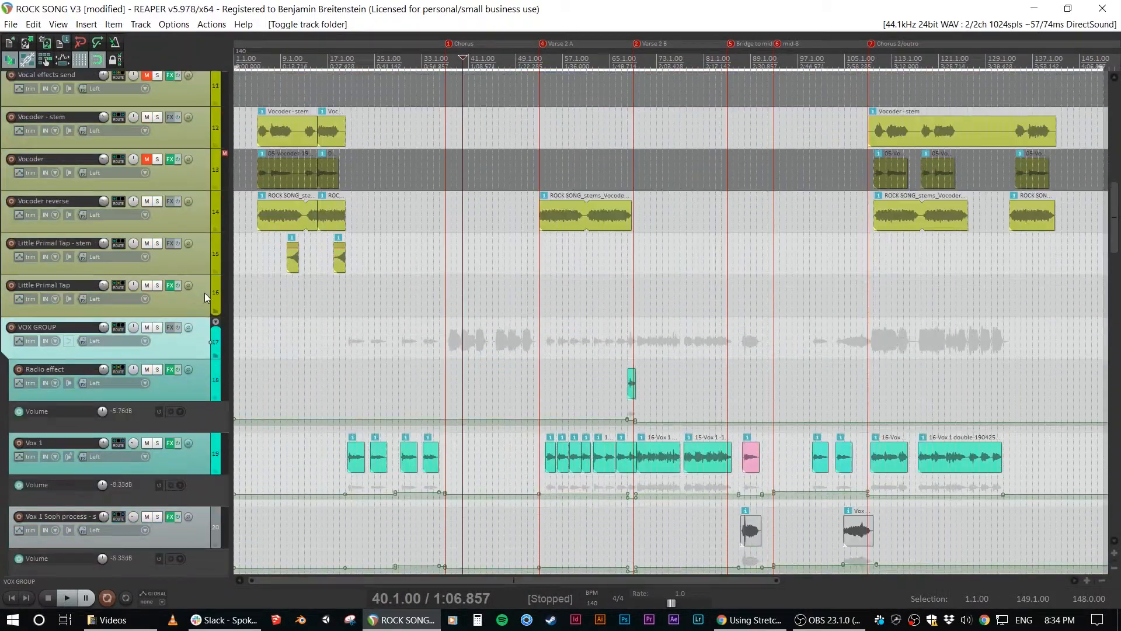
scroll(201, 292, "up", 2)
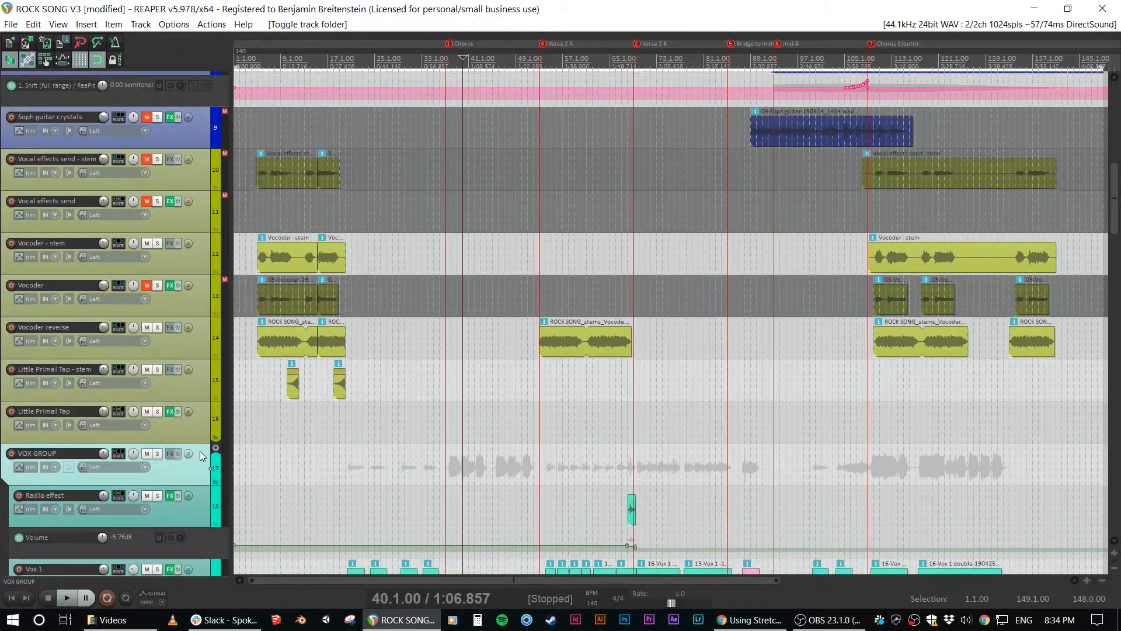
scroll(202, 453, "down", 3)
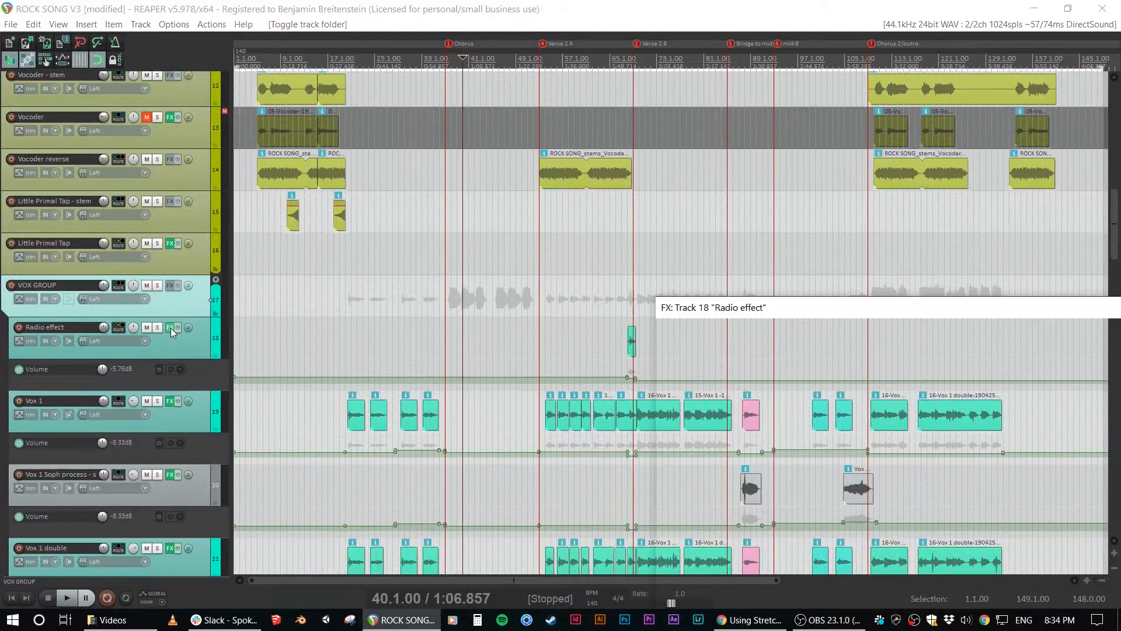
left_click(172, 329)
left_click_drag(893, 310, 404, 150)
left_click(240, 257)
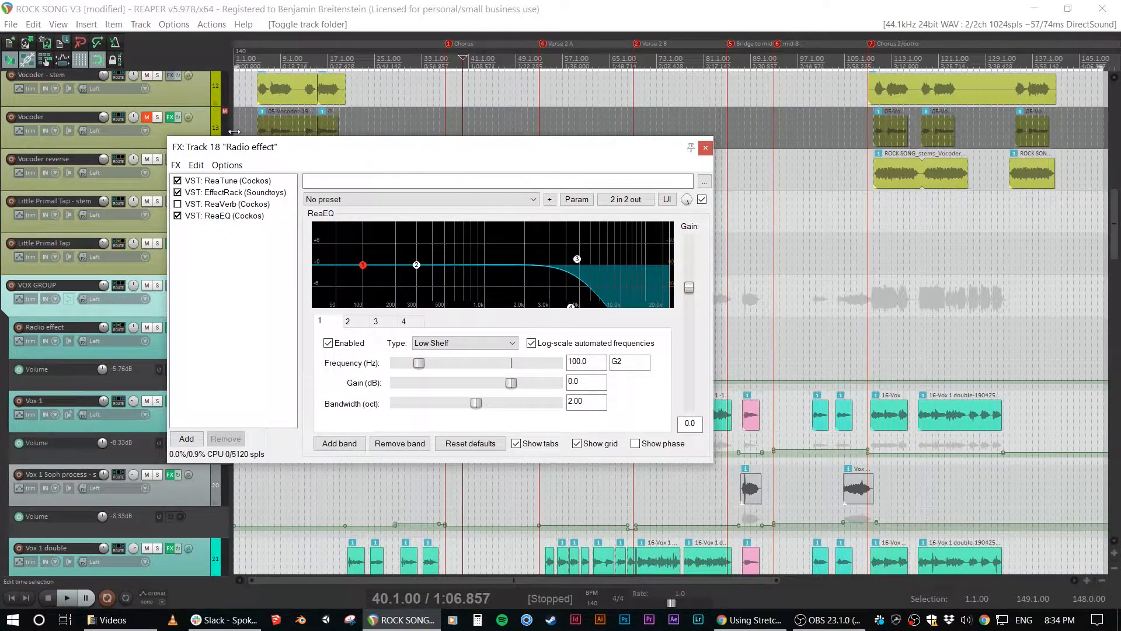
left_click(208, 217)
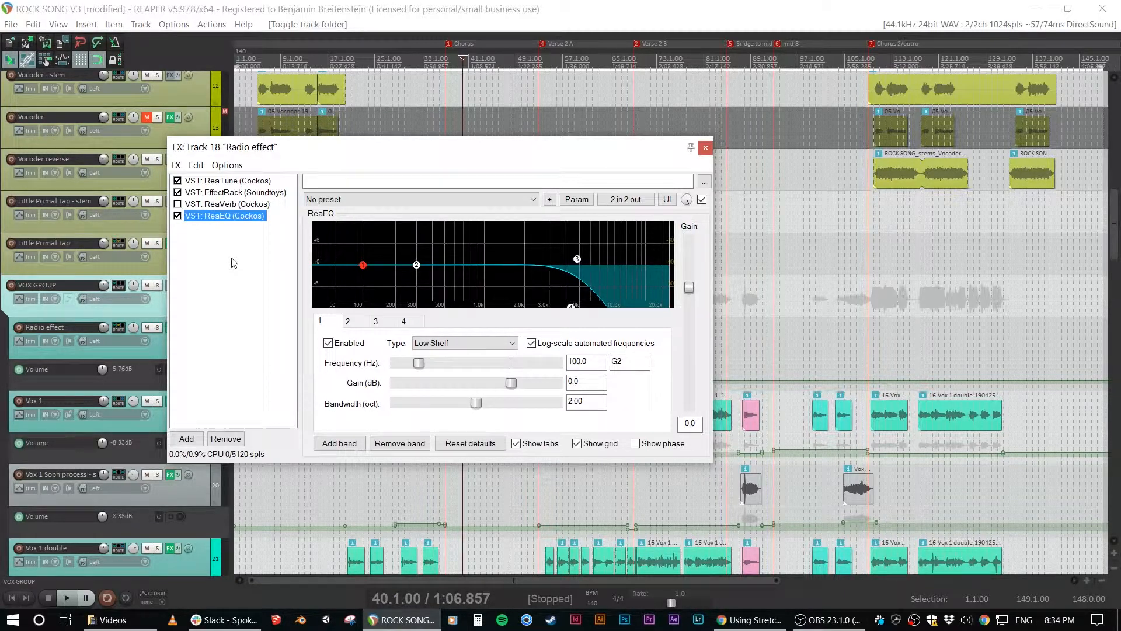
left_click(705, 147)
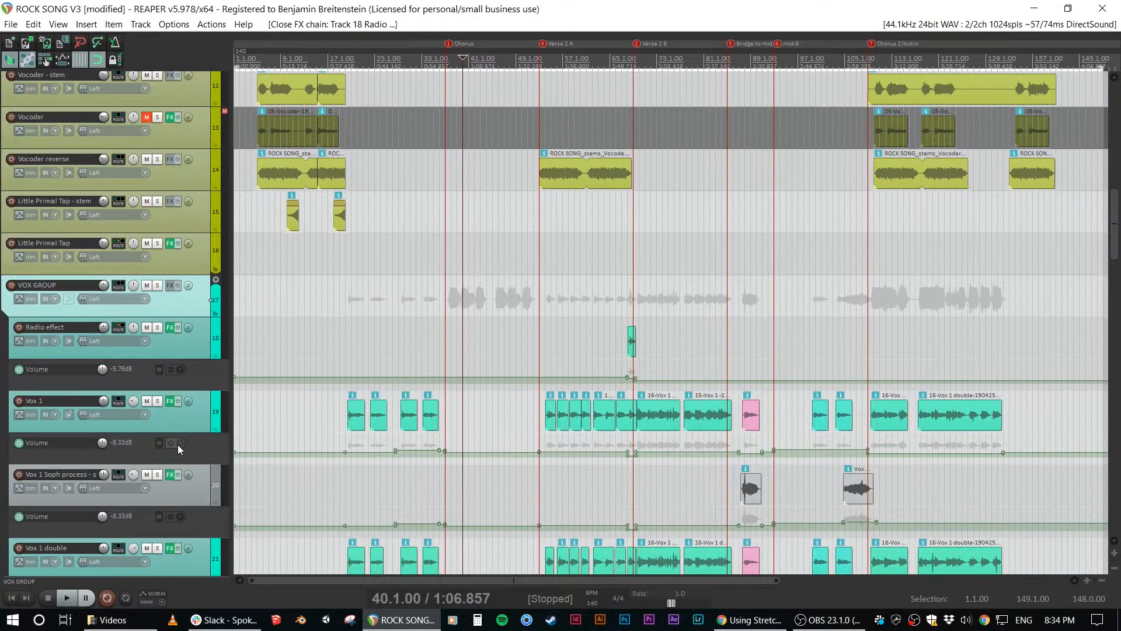
- Paste the copied ReaEQ at the end of the Vox 1 double track's FX chain
scroll(177, 443, "down", 3)
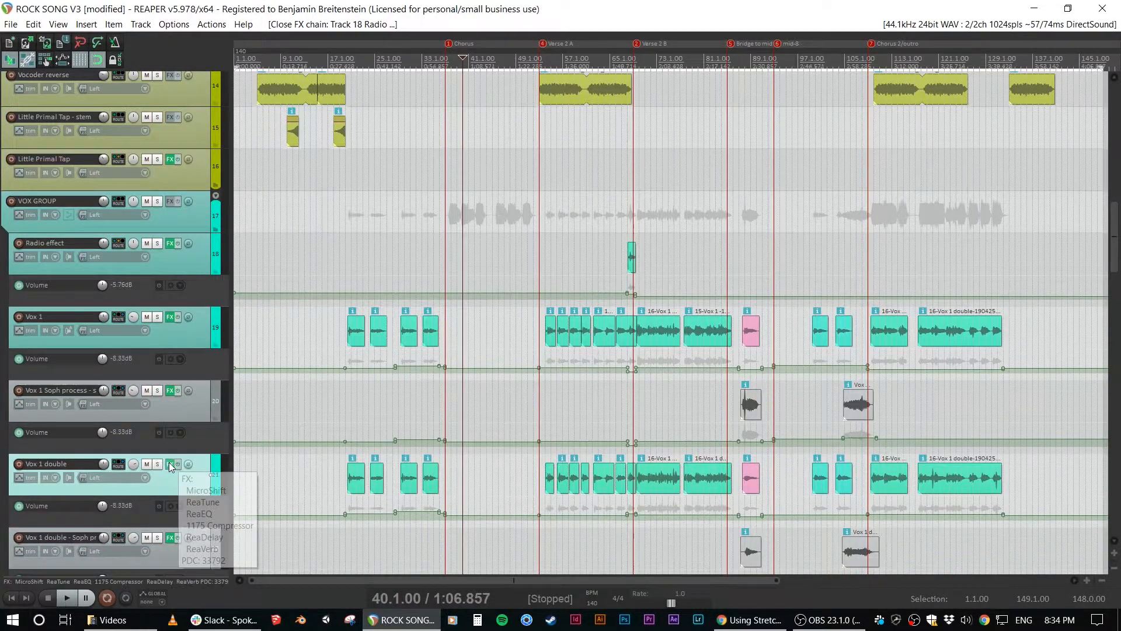
left_click(170, 464)
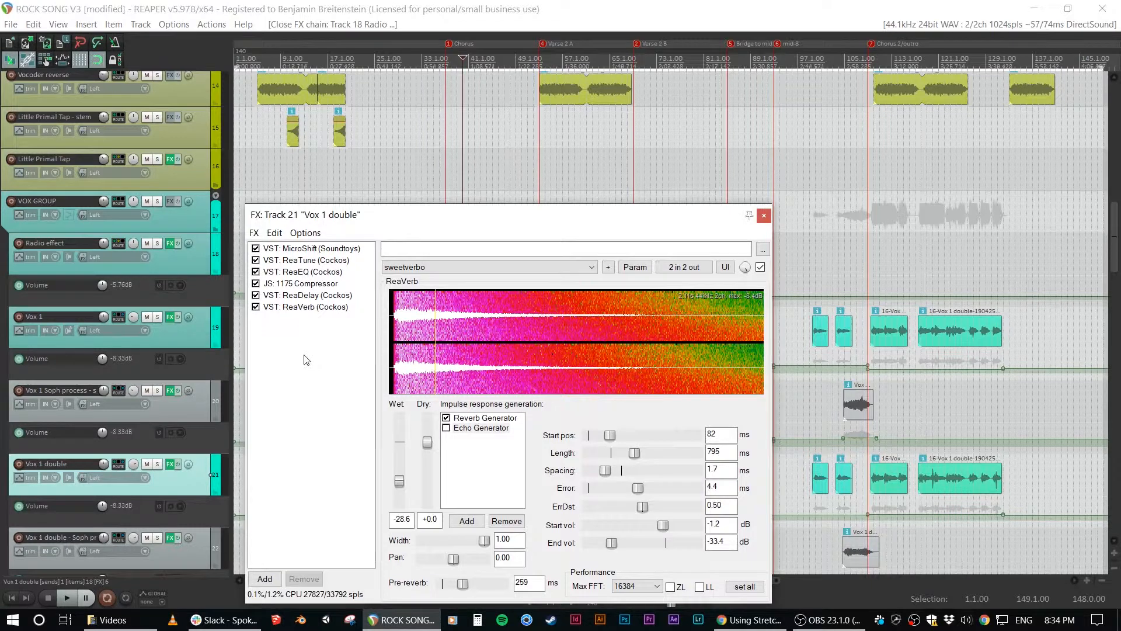
key("ctrl+v")
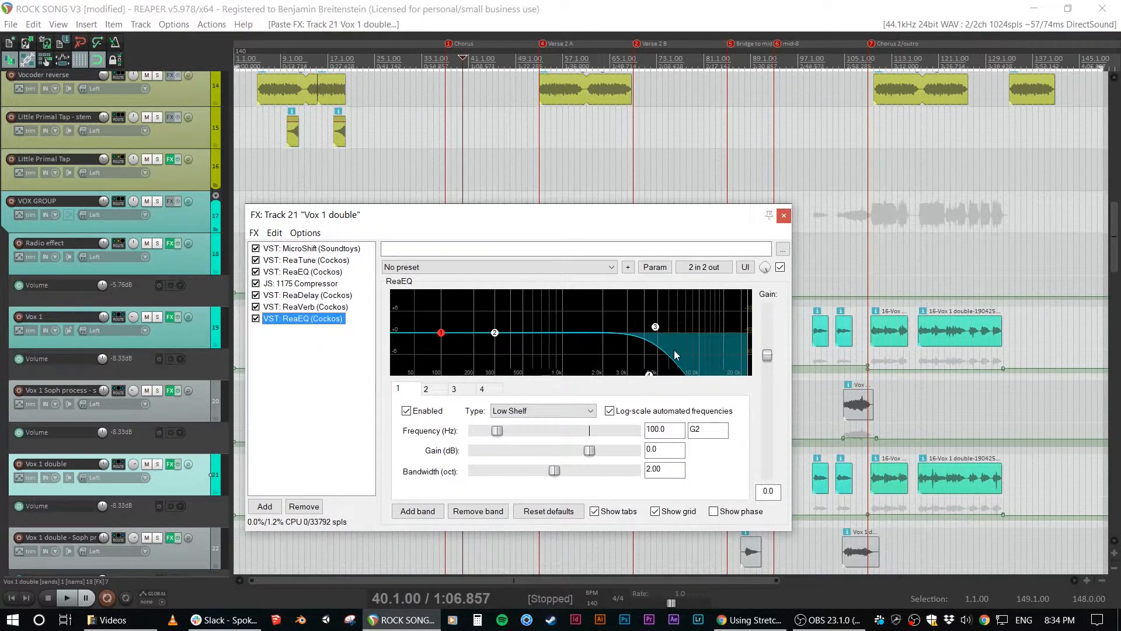
left_click(306, 350)
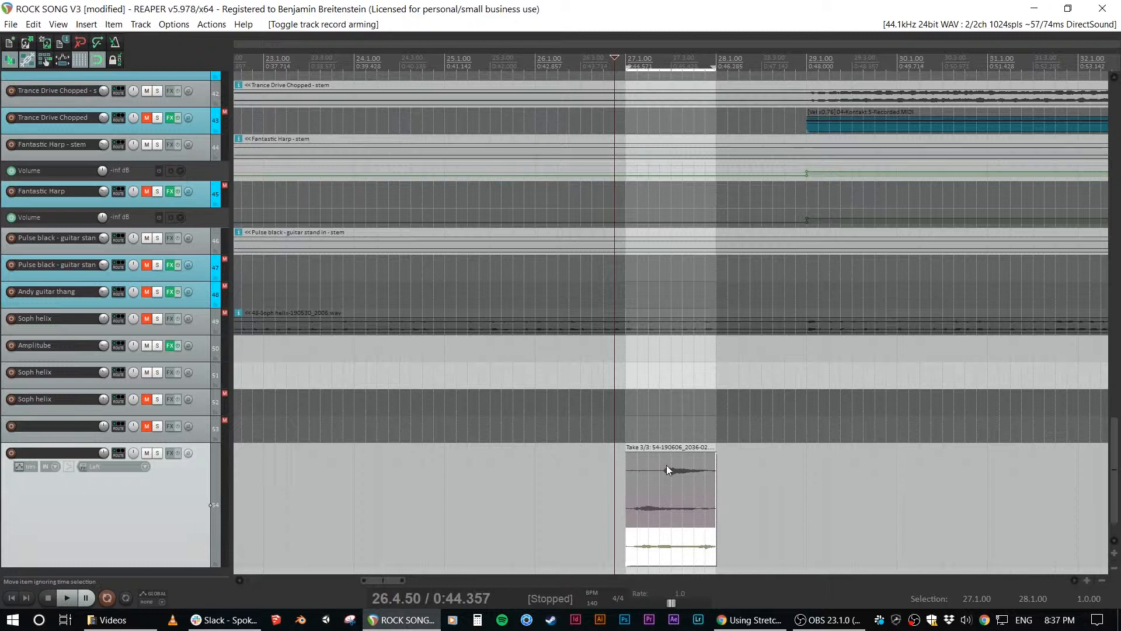
- Check whether the record mode is set to time selection auto punch
left_click(174, 24)
mouse_move(212, 24)
mouse_move(173, 23)
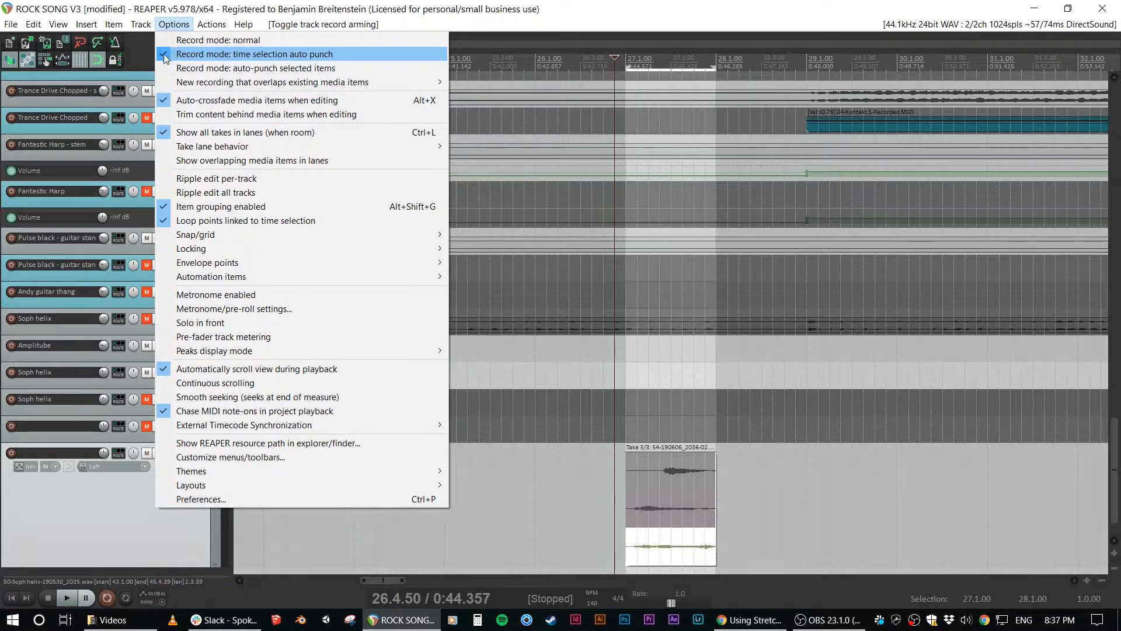
left_click(441, 8)
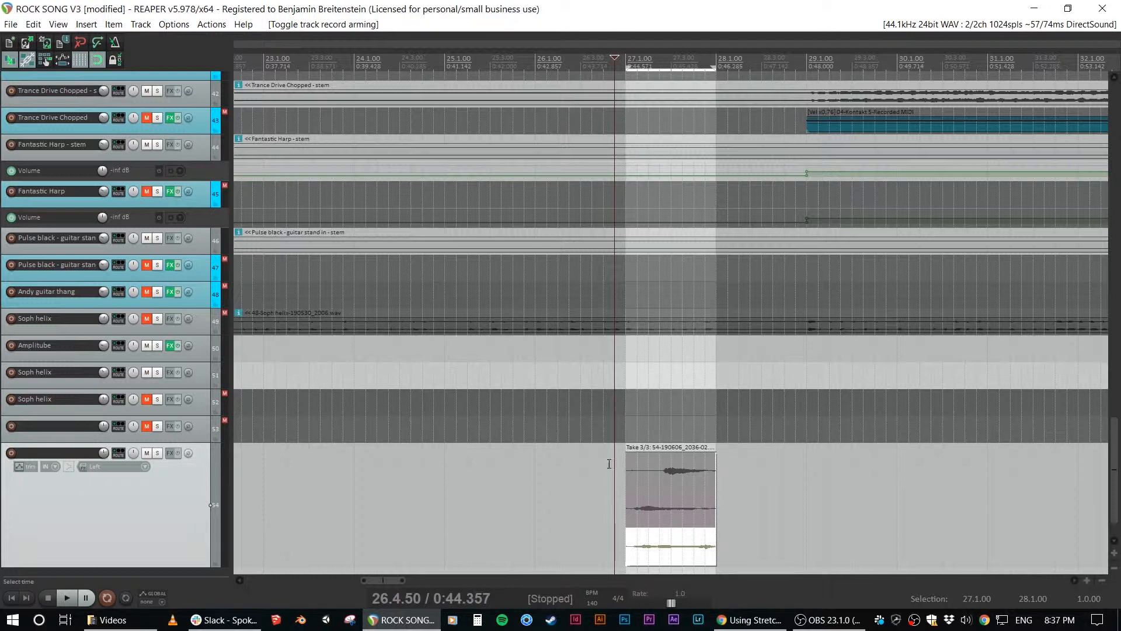
- Solo and arm the last unnamed track, record another take over bar 27 starting from 26.4.00, and unsolo the track
left_click(606, 514)
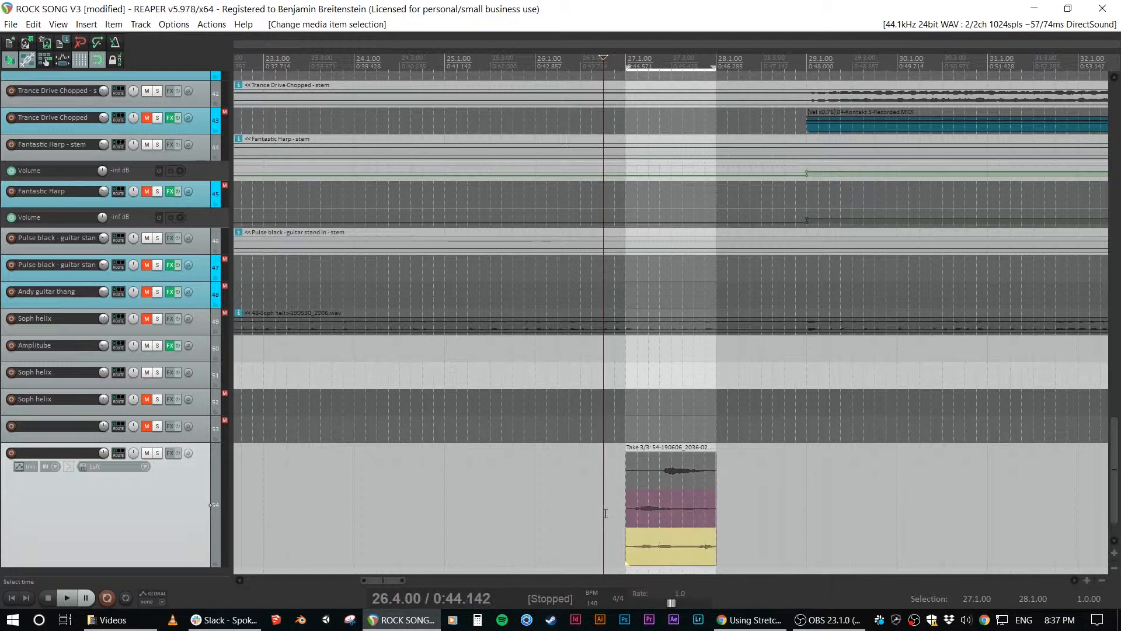
left_click(157, 452)
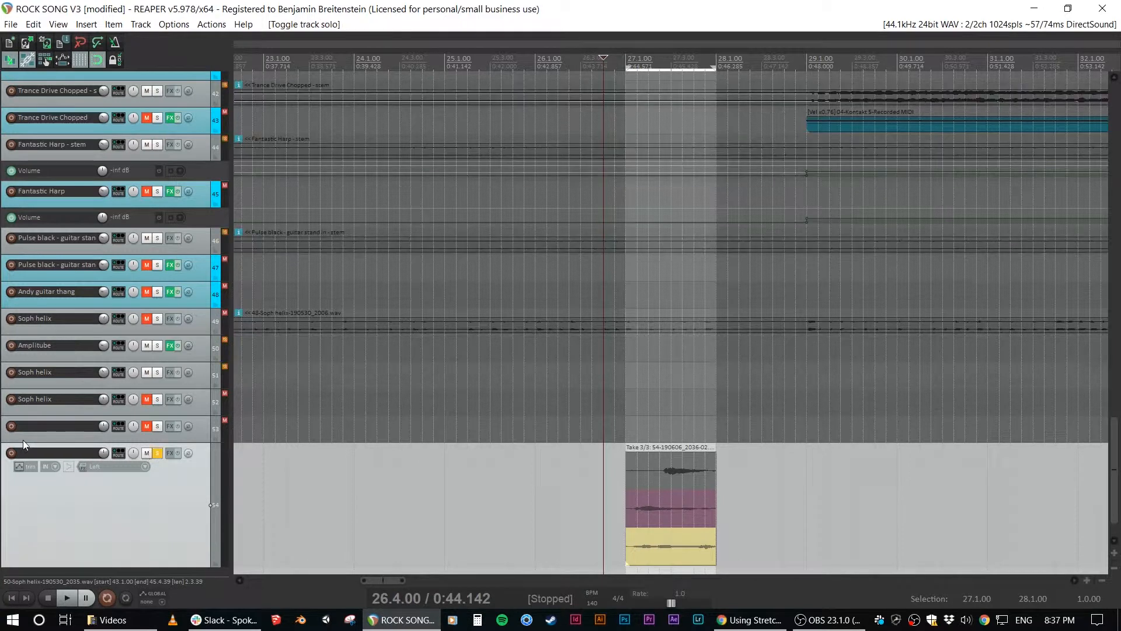
key("ctrl+r")
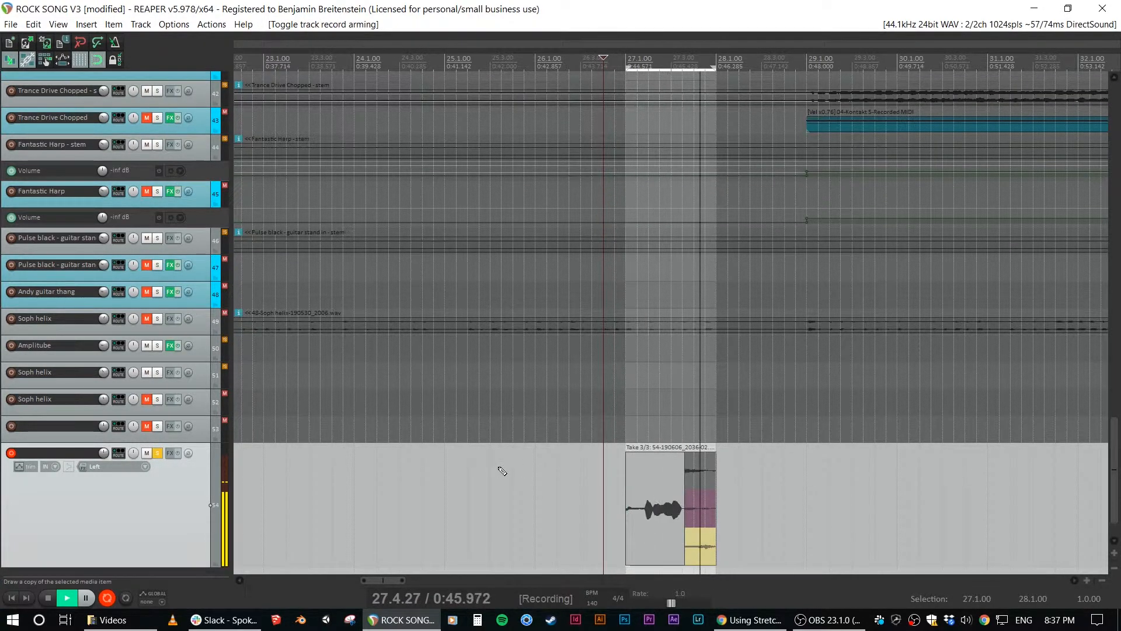
key("space")
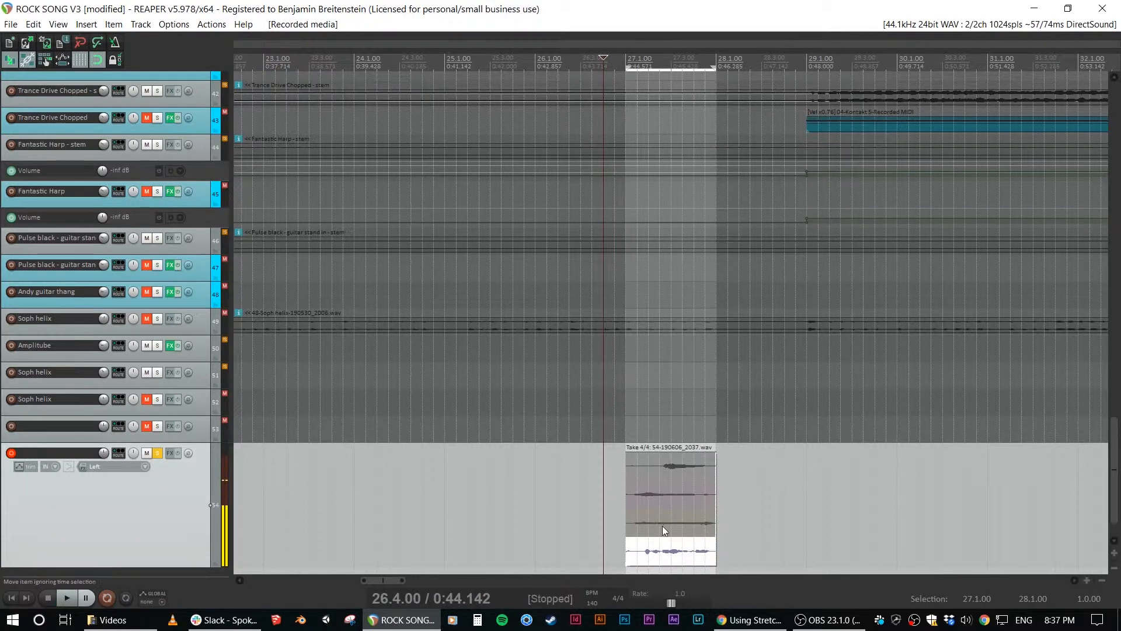
scroll(668, 549, "down", 1)
scroll(735, 549, "up", 3)
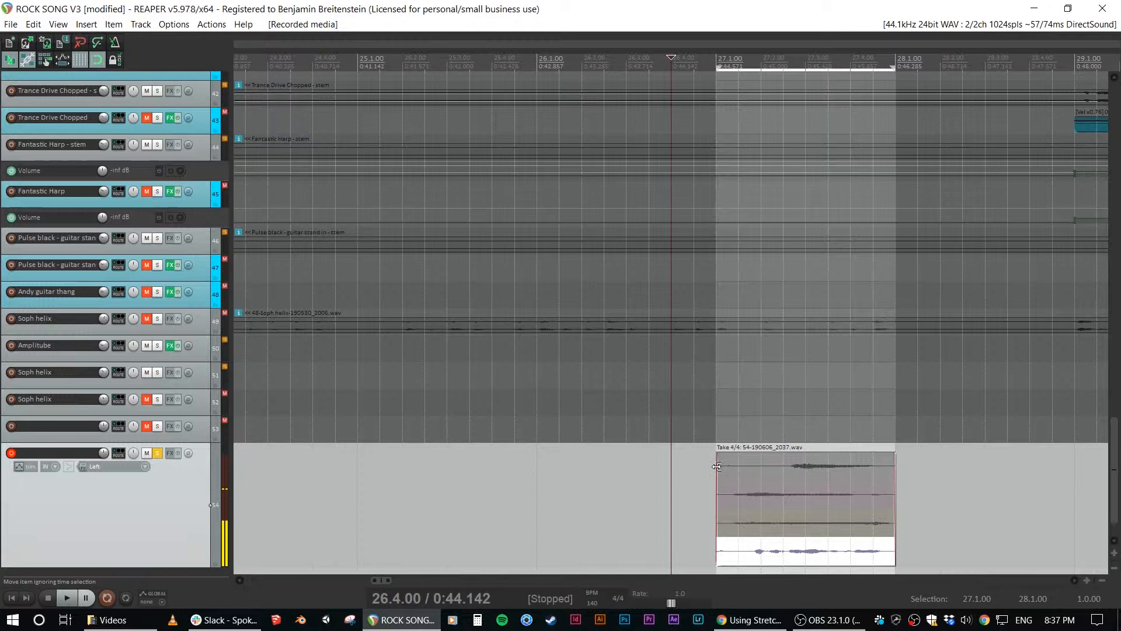
left_click(158, 454)
- Enlarge track 52, Soph helix, enough to show the take lanes of its clips around the Chorus
scroll(394, 465, "down", 3)
scroll(393, 465, "down", 2)
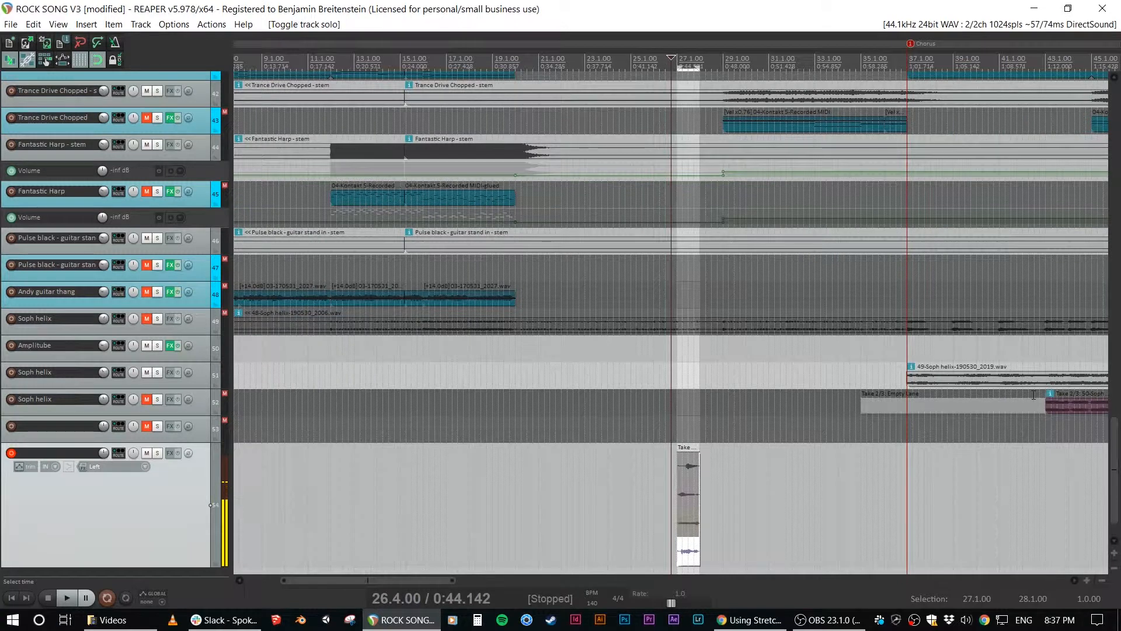
left_click(1034, 397)
scroll(915, 426, "down", 3)
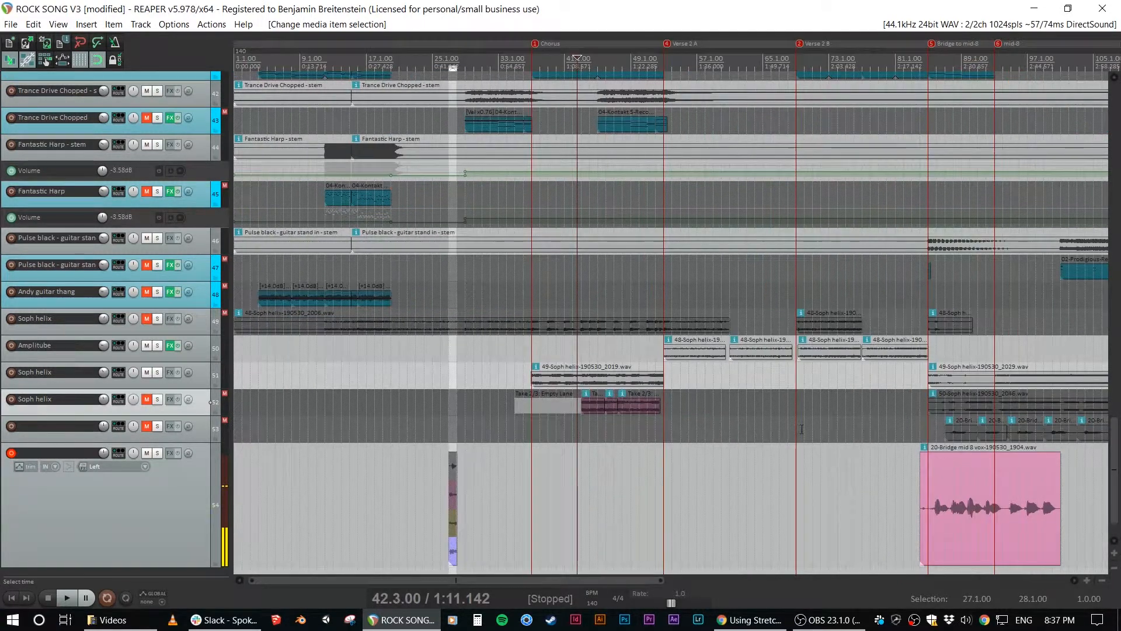
scroll(914, 427, "down", 2)
left_click_drag(194, 414, 194, 519)
scroll(402, 458, "up", 2)
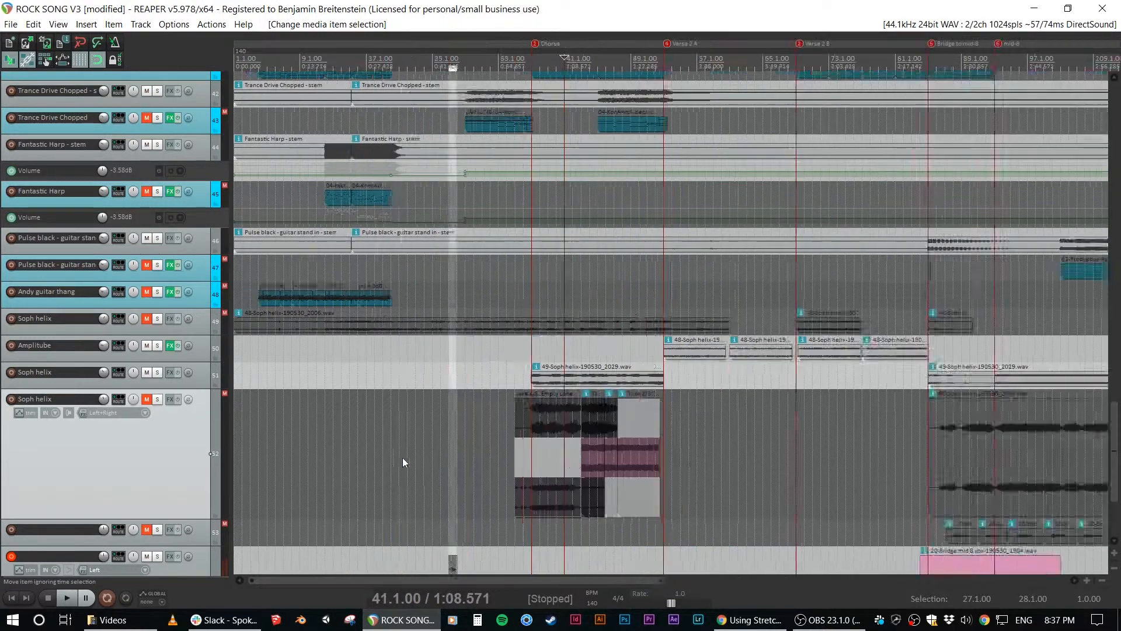
- Inspect the comped takes on track 52, Soph helix, by selecting the split segments of the middle take lane one after another
scroll(402, 458, "up", 3)
left_click(764, 464)
left_click(798, 463)
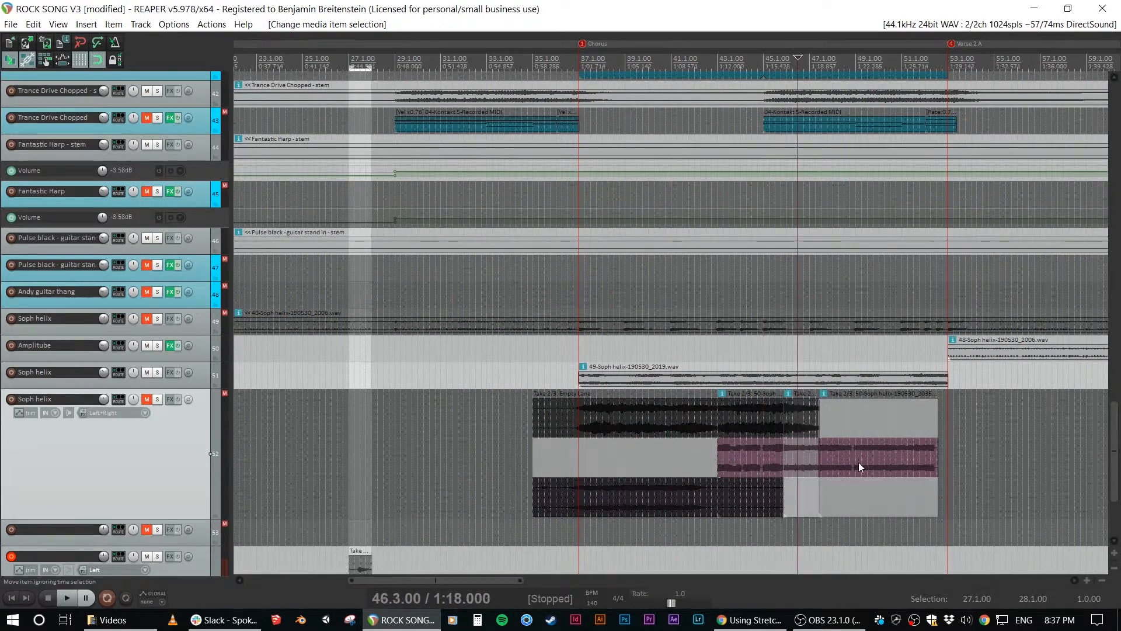
left_click(858, 461)
left_click(796, 456)
left_click(724, 461)
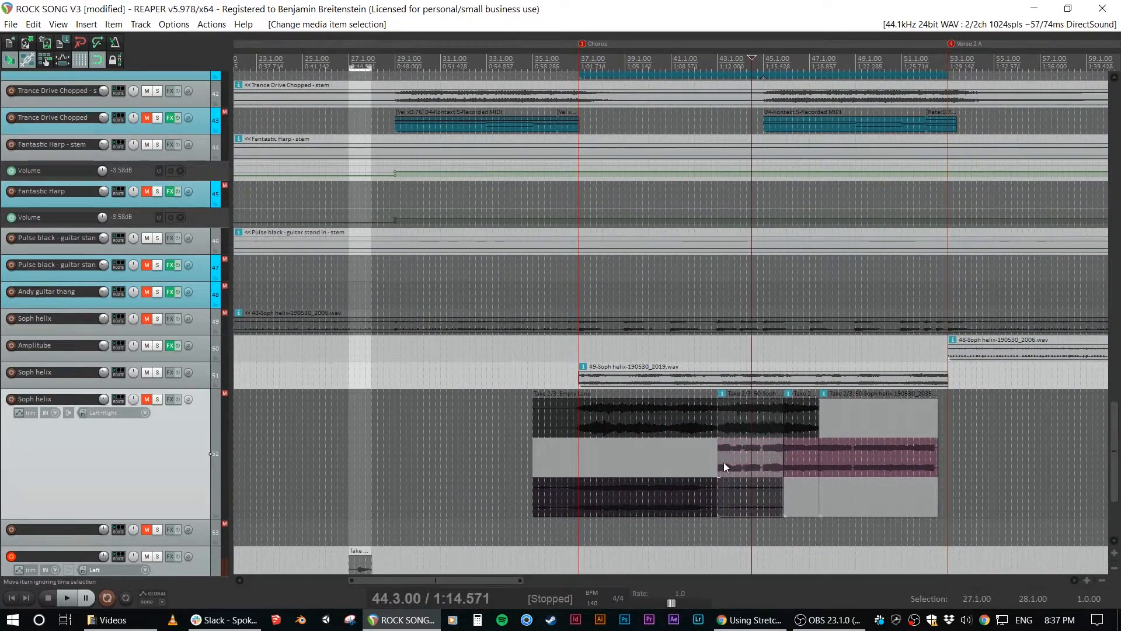
left_click_drag(716, 460, 668, 466)
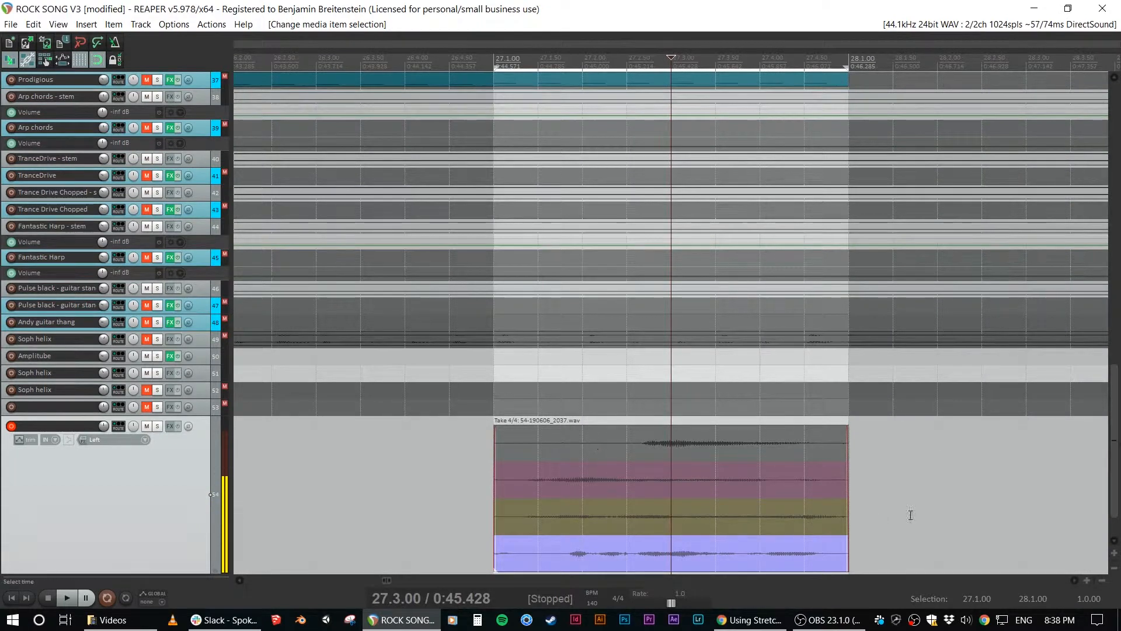
- Make take 2, 54-190606_2036-01.wav, active in the bar 27 clip and crop the clip to that take
left_click(593, 481)
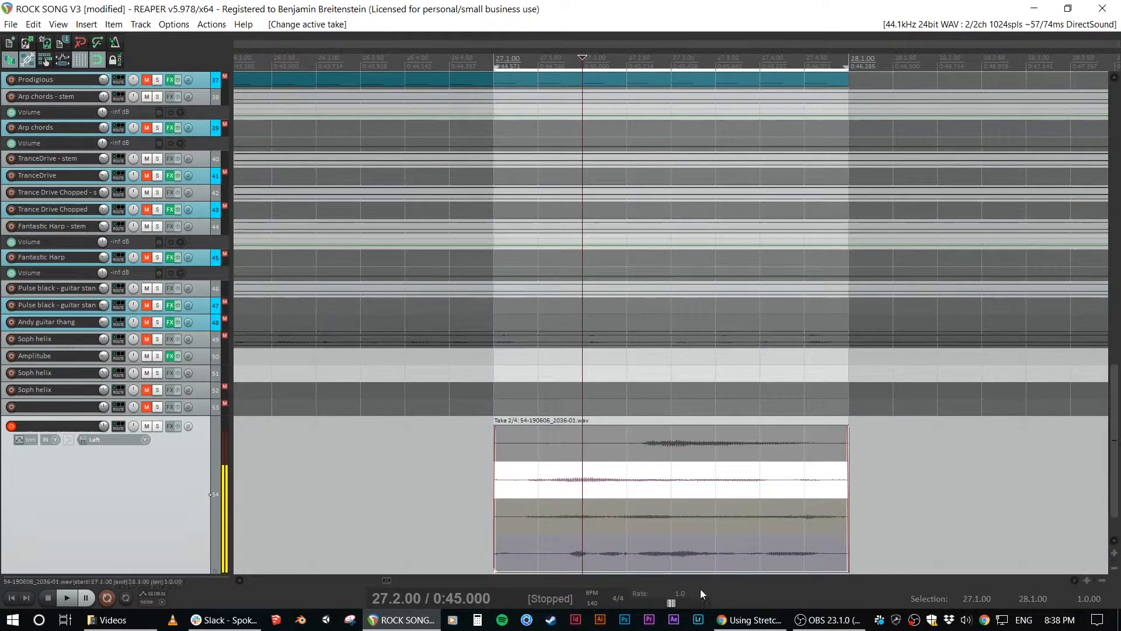
left_click(594, 482)
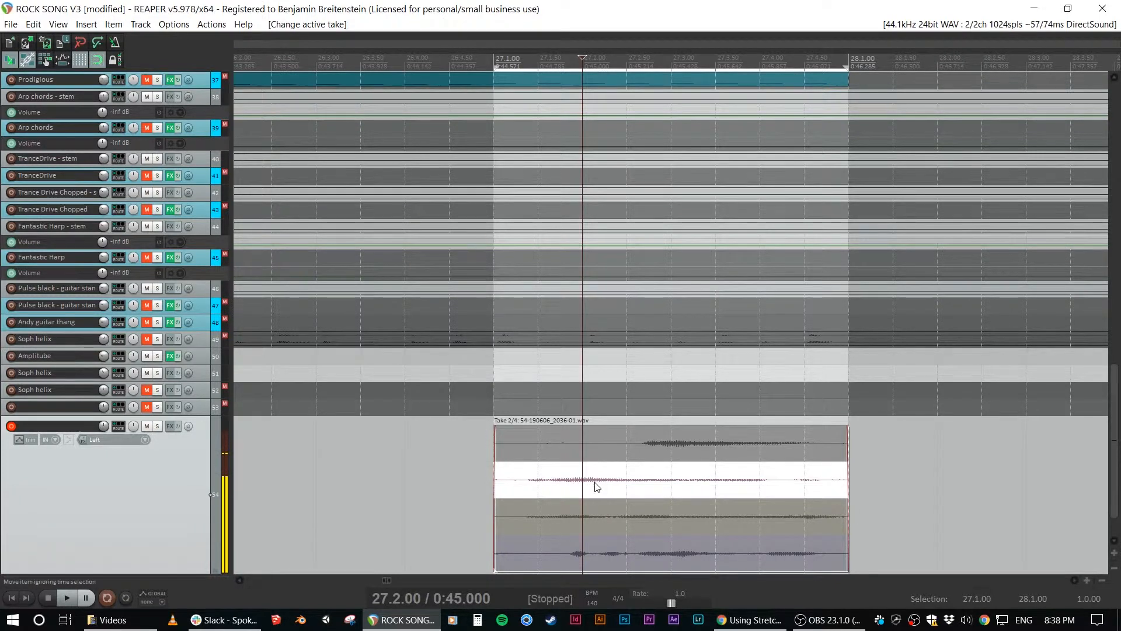
right_click(594, 483)
mouse_move(652, 186)
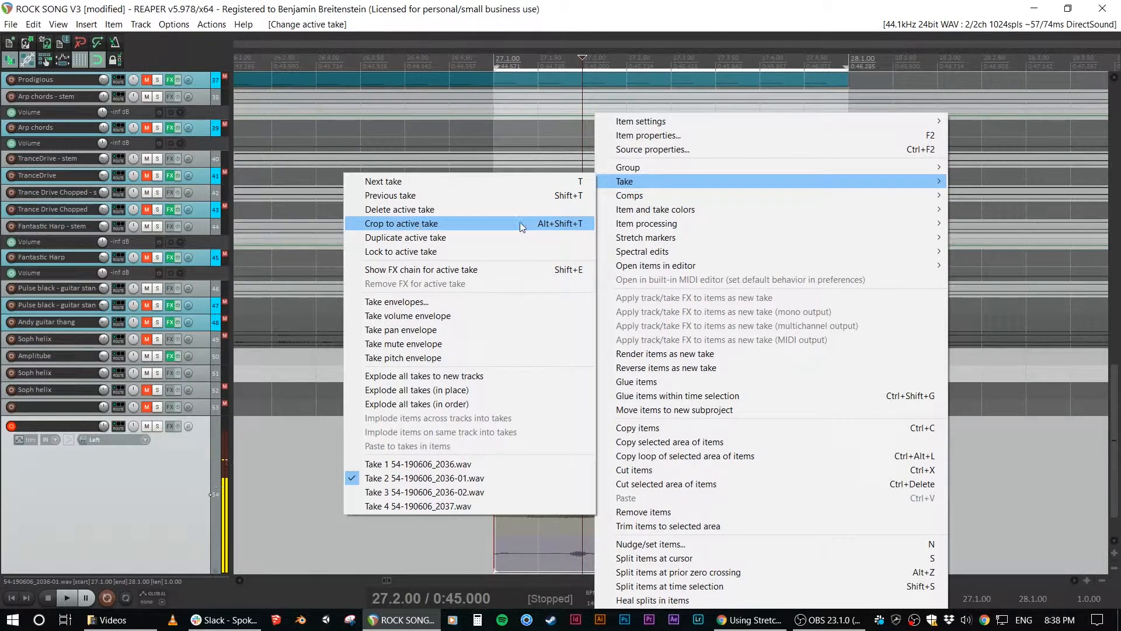
left_click(559, 226)
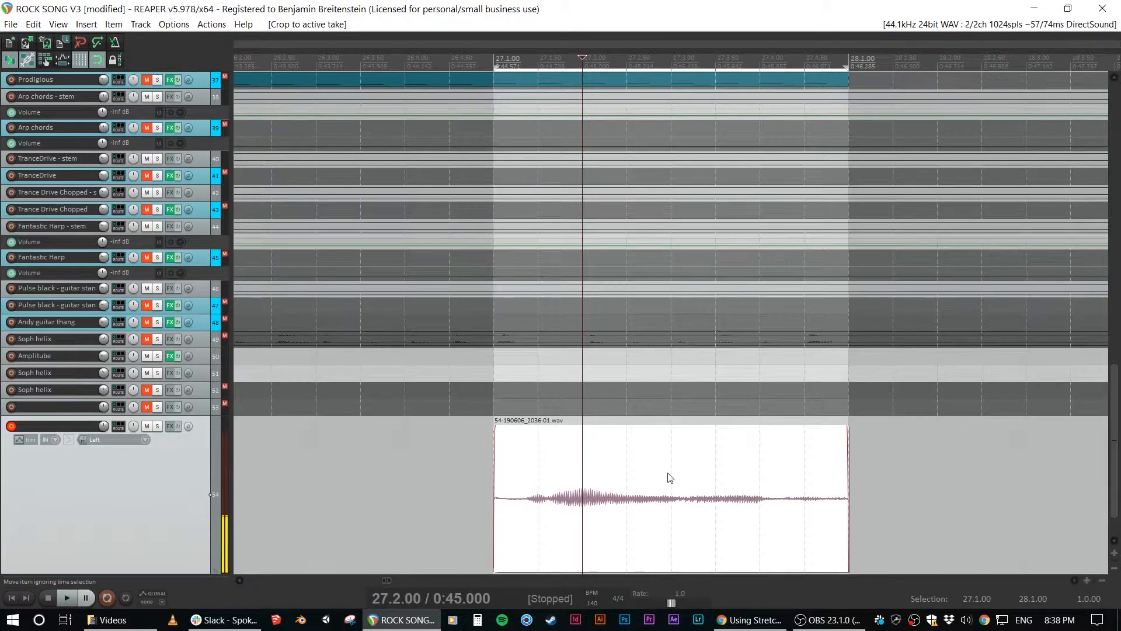
- Increase the height of the last unnamed track, which holds the cropped clip
scroll(182, 491, "down", 2)
scroll(182, 489, "down", 1)
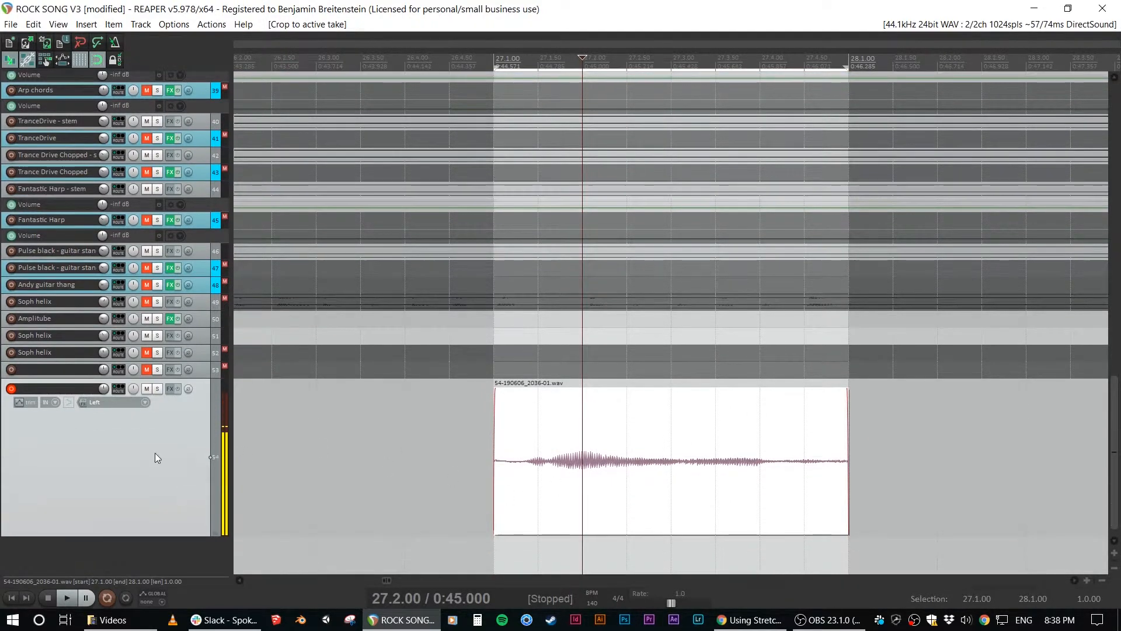
left_click_drag(175, 534, 175, 564)
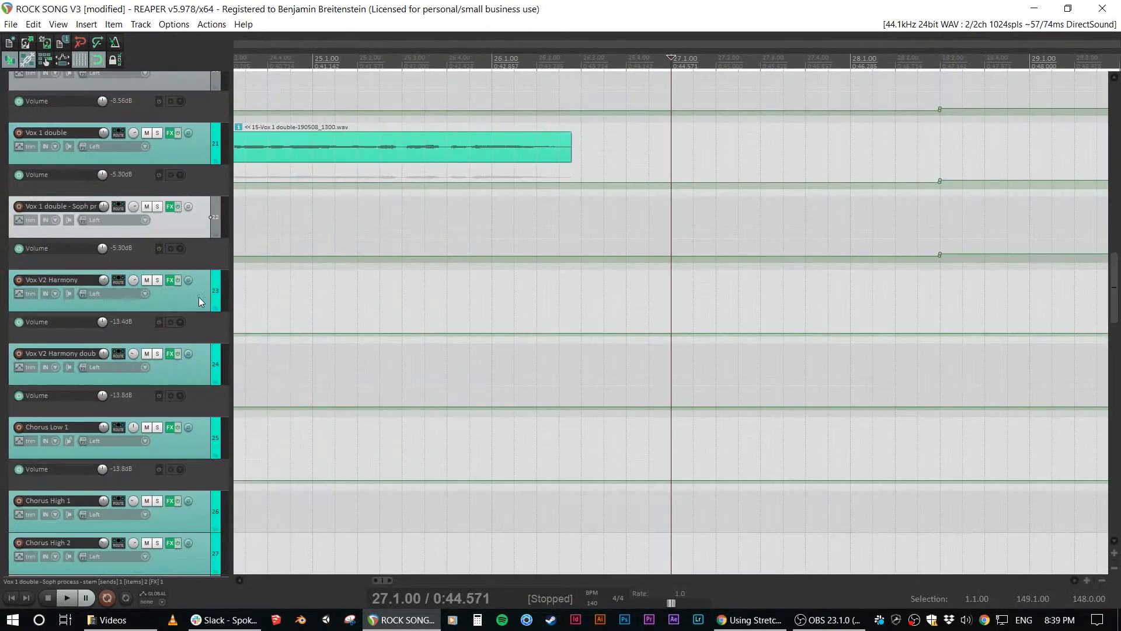
- Select the vocal tracks from Radio effect through Chorus Low 1 and hide their volume envelopes
scroll(203, 295, "down", 1)
scroll(203, 294, "up", 6)
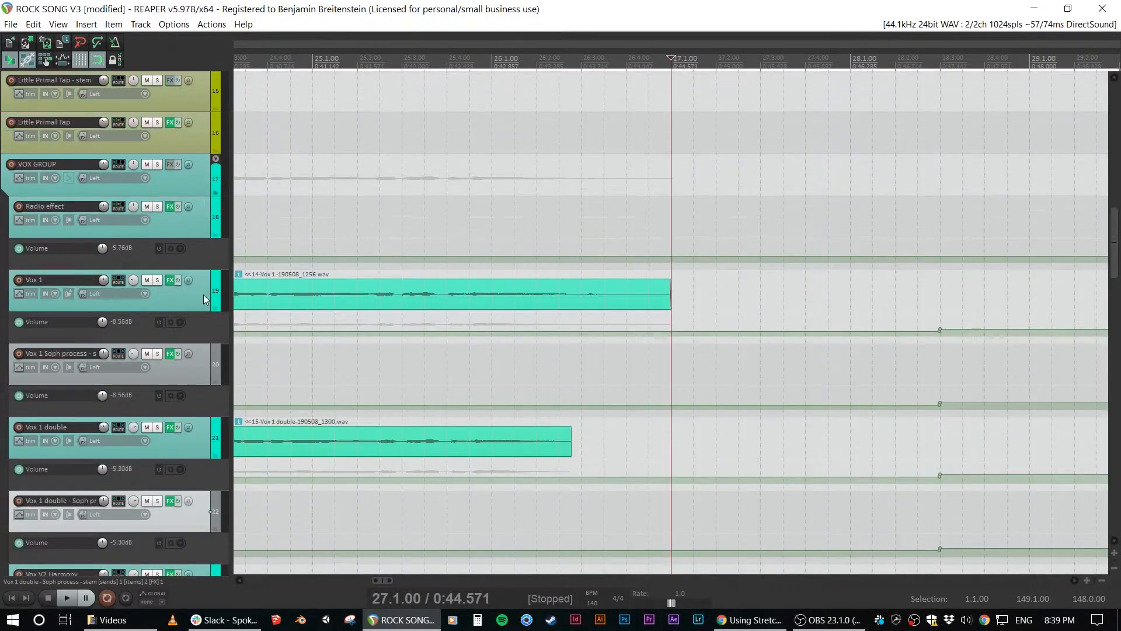
scroll(203, 294, "down", 3)
scroll(203, 295, "down", 6)
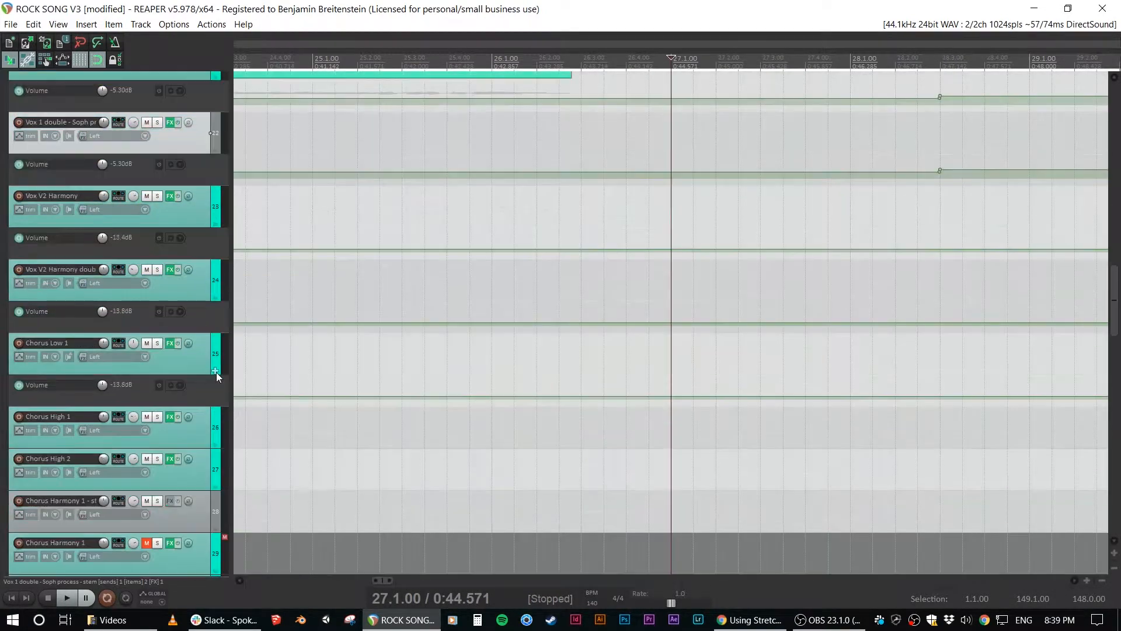
scroll(203, 367, "down", 3)
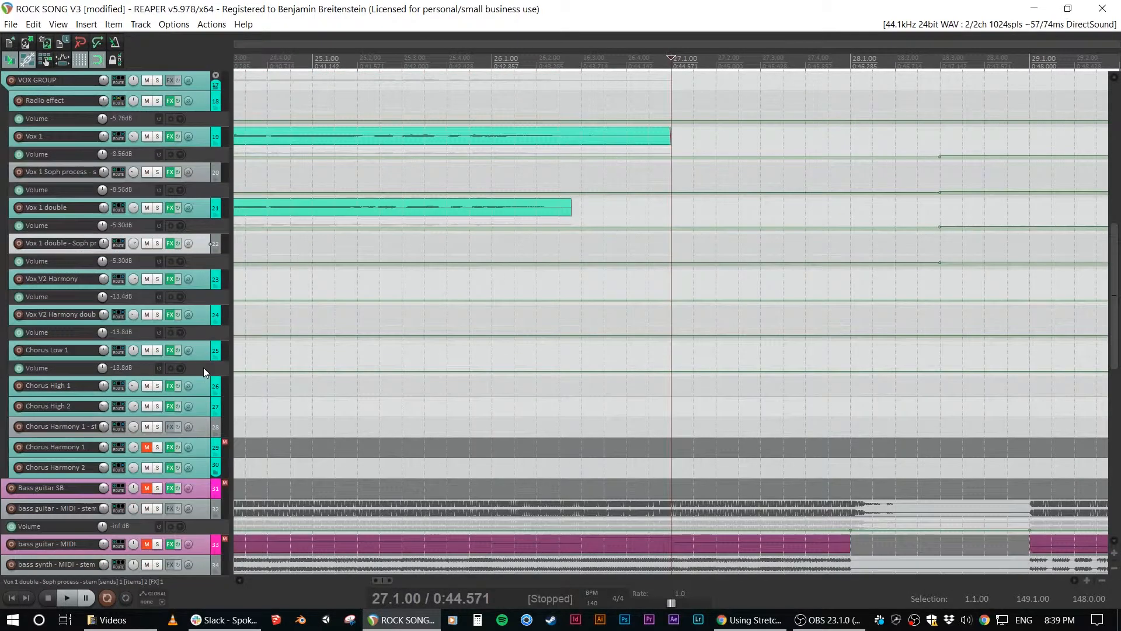
scroll(204, 371, "up", 6)
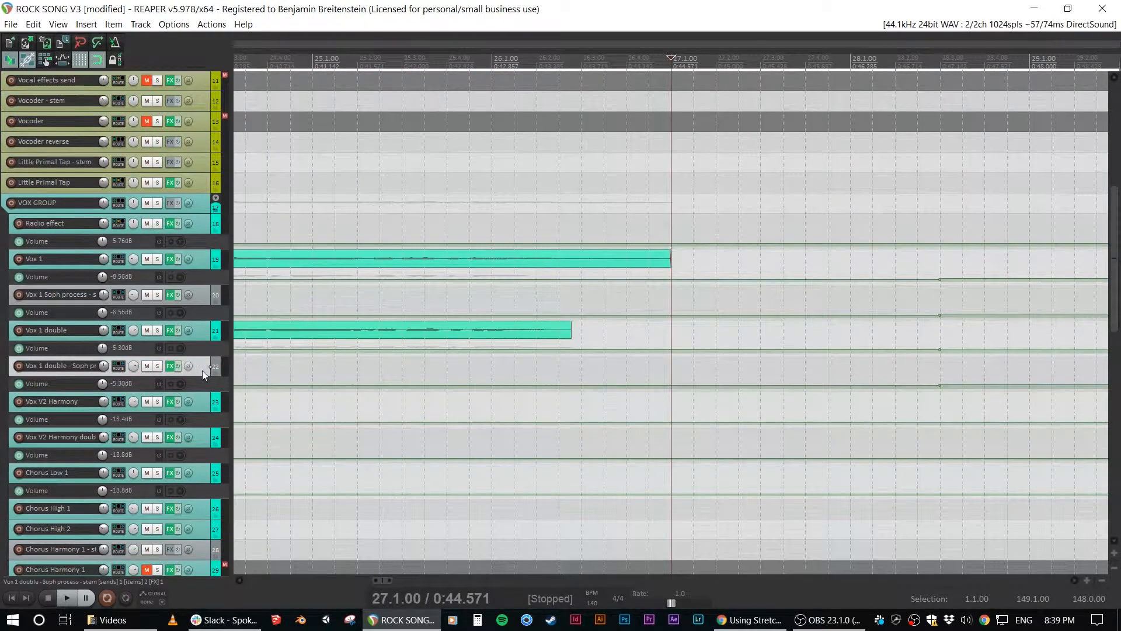
scroll(201, 370, "up", 4)
scroll(201, 370, "down", 3)
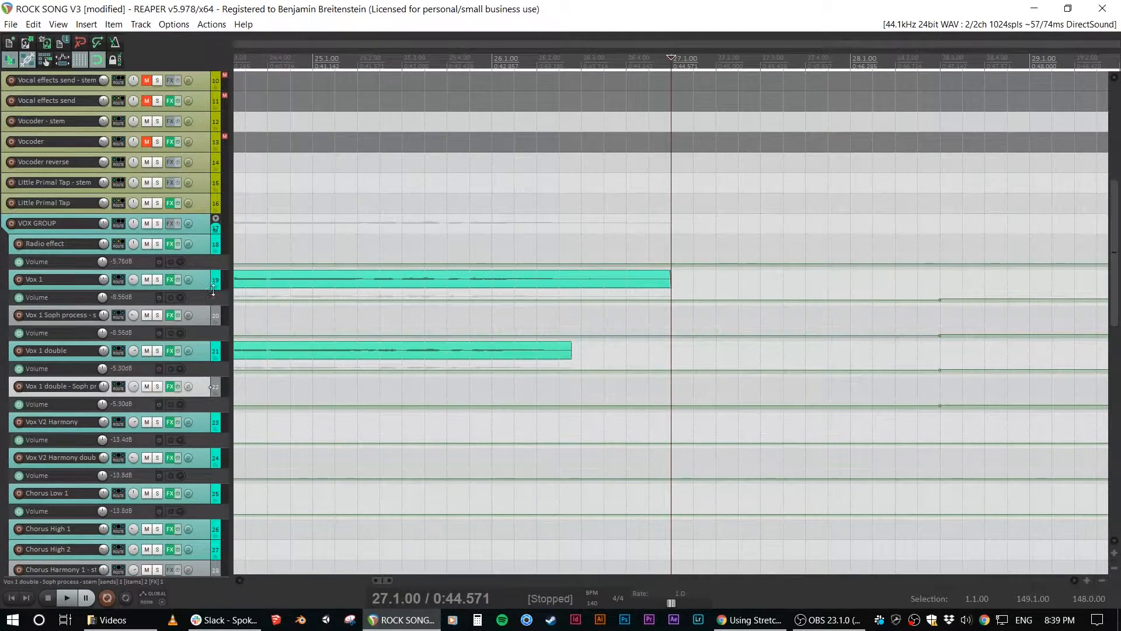
left_click(204, 247)
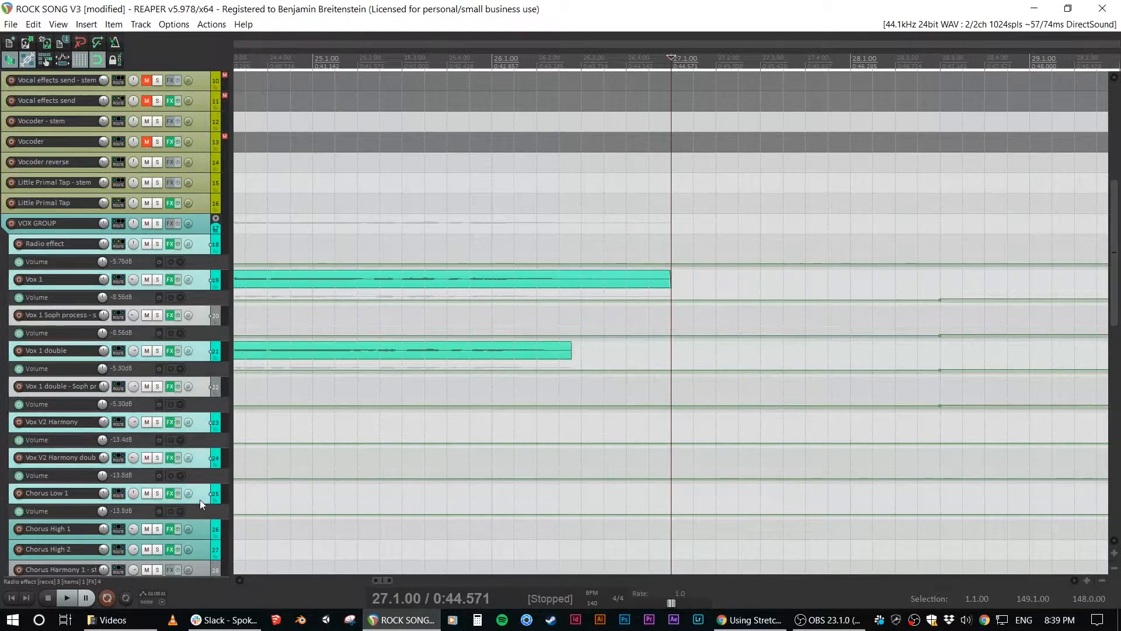
key("v")
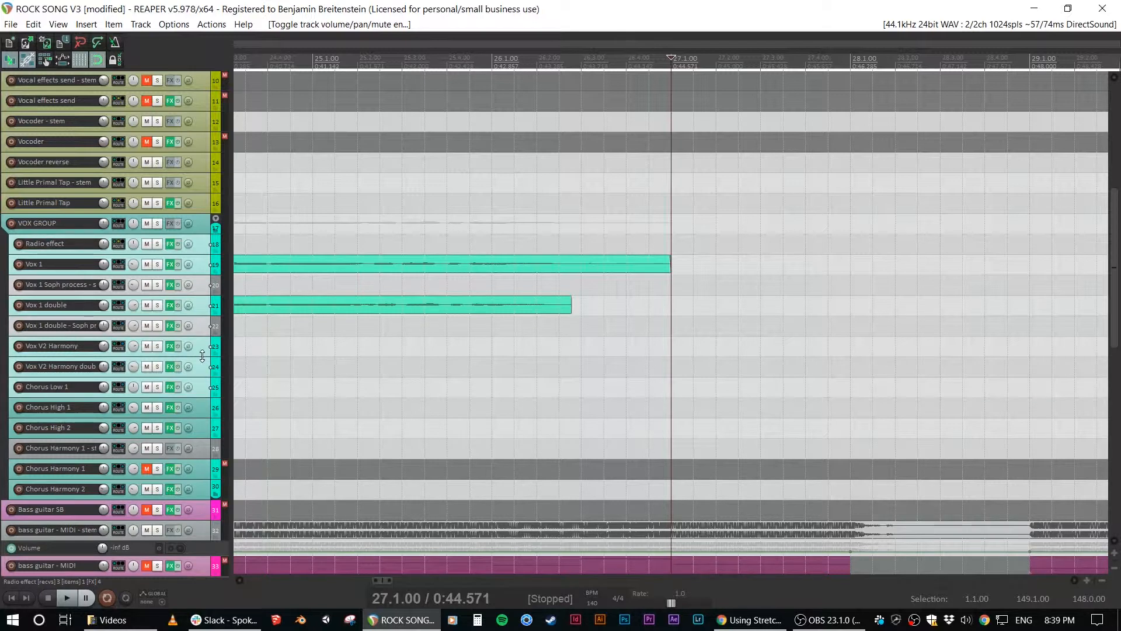
- Toggle the pan envelopes of the selected vocal tracks on and back off
key("p")
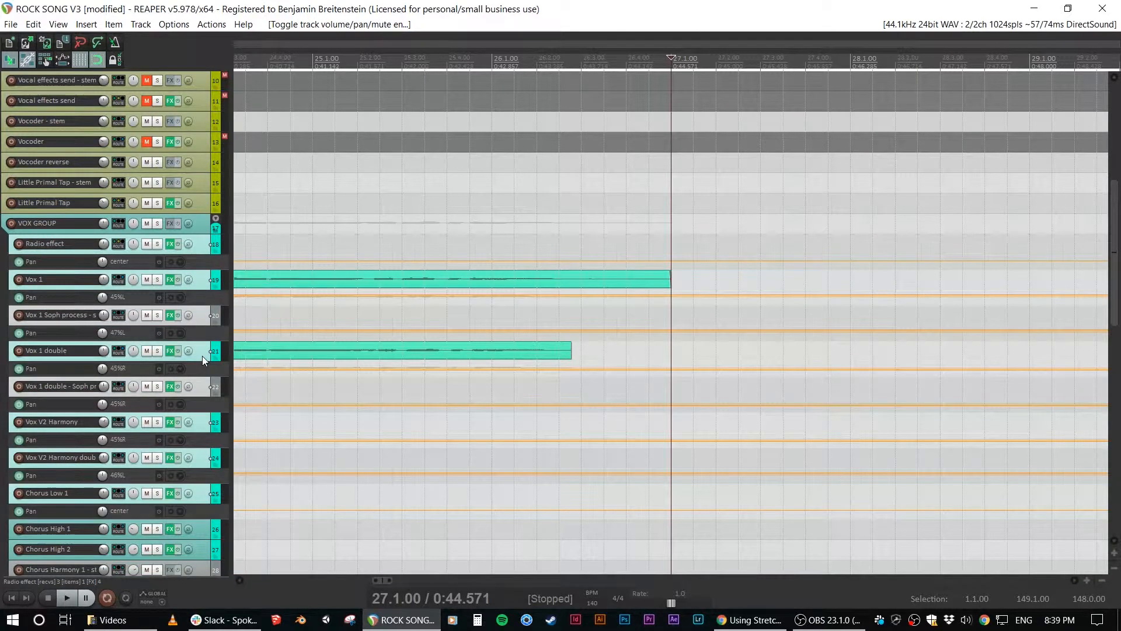
key("p")
key("p")
key("p")
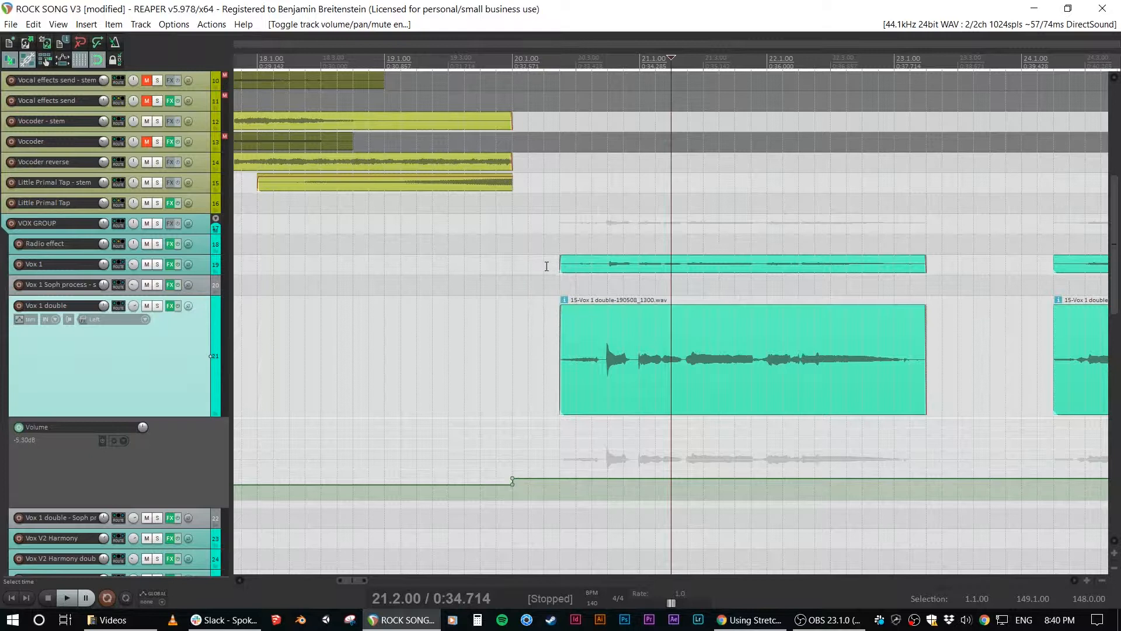
- Set a time selection from 20.2.00 to 23.2.50 and try a freehand volume curve beneath the Vox 1 double clip
left_click_drag(544, 267, 942, 300)
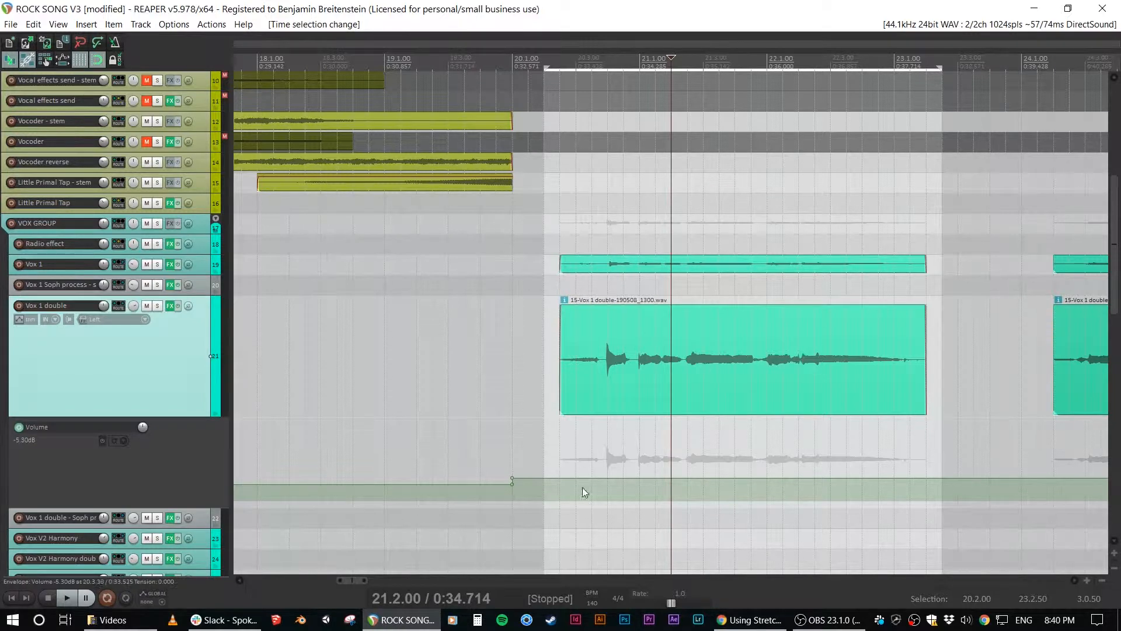
mouse_move(562, 478)
left_mouse_down()
mouse_move(587, 461)
mouse_move(922, 478)
left_mouse_up()
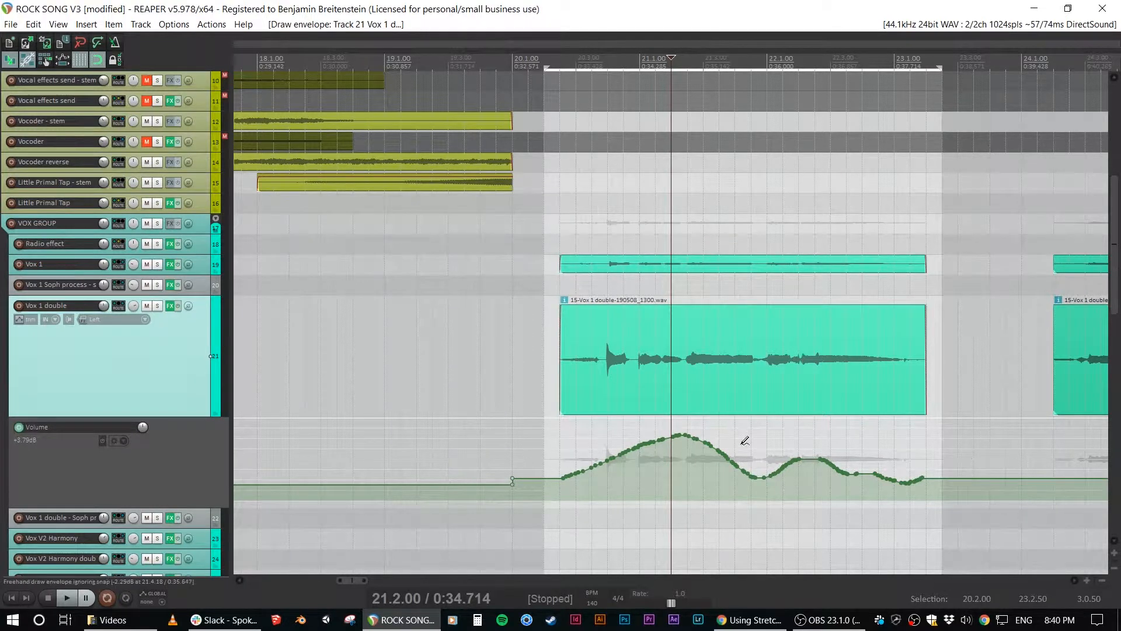
key("ctrl+z")
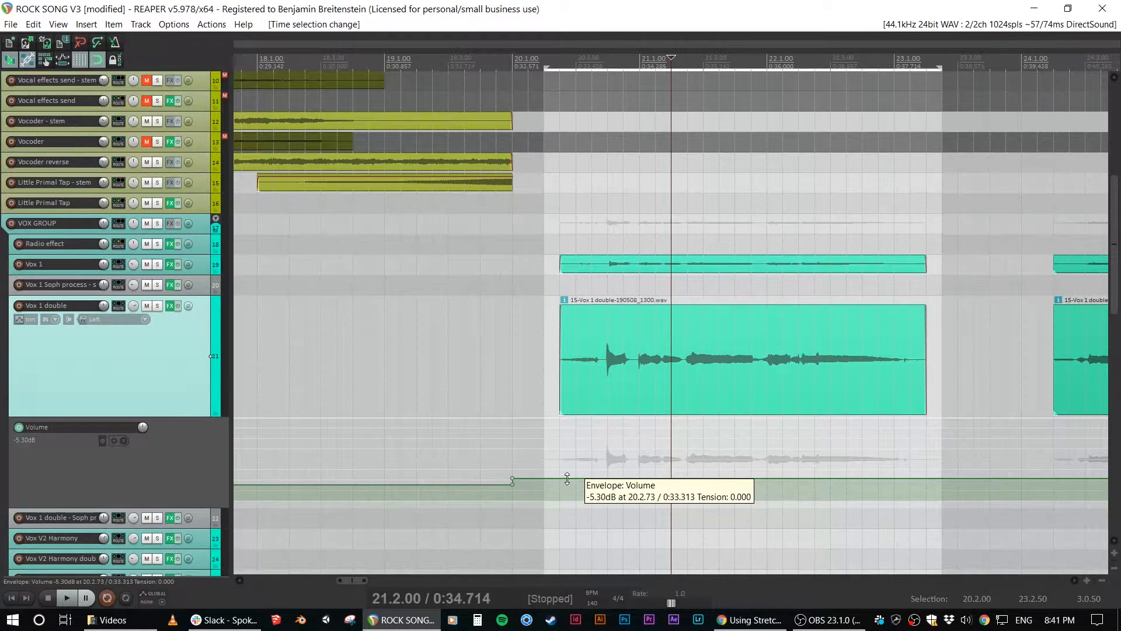
- Raise the Vox 1 double volume envelope within the time selection to about -0.26 dB
key("ctrl")
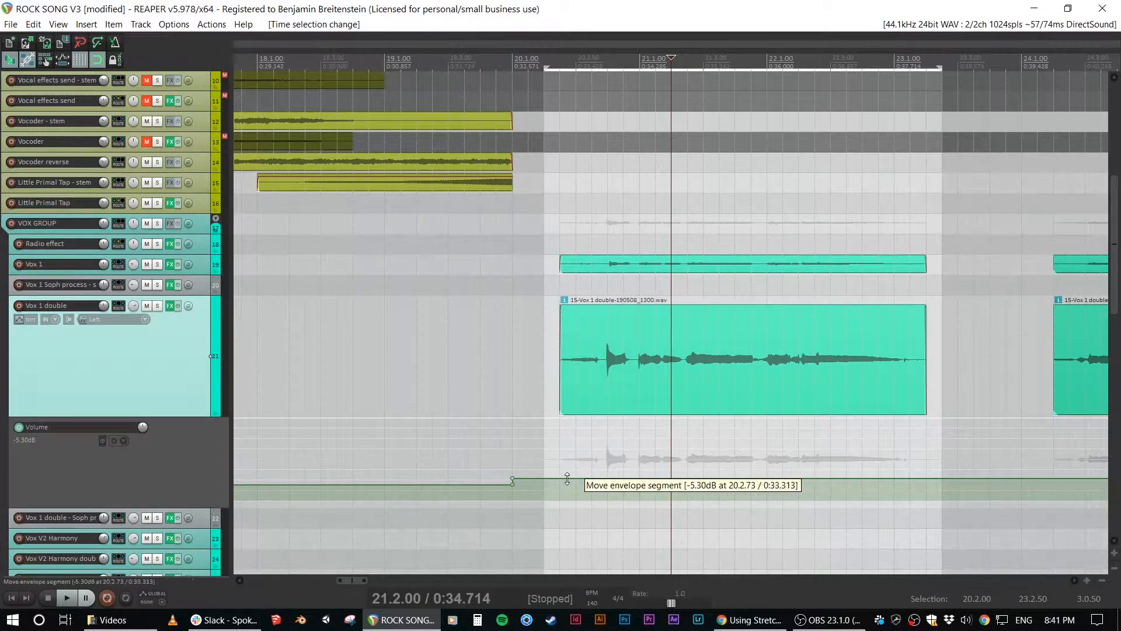
left_click_drag(566, 478, 620, 498)
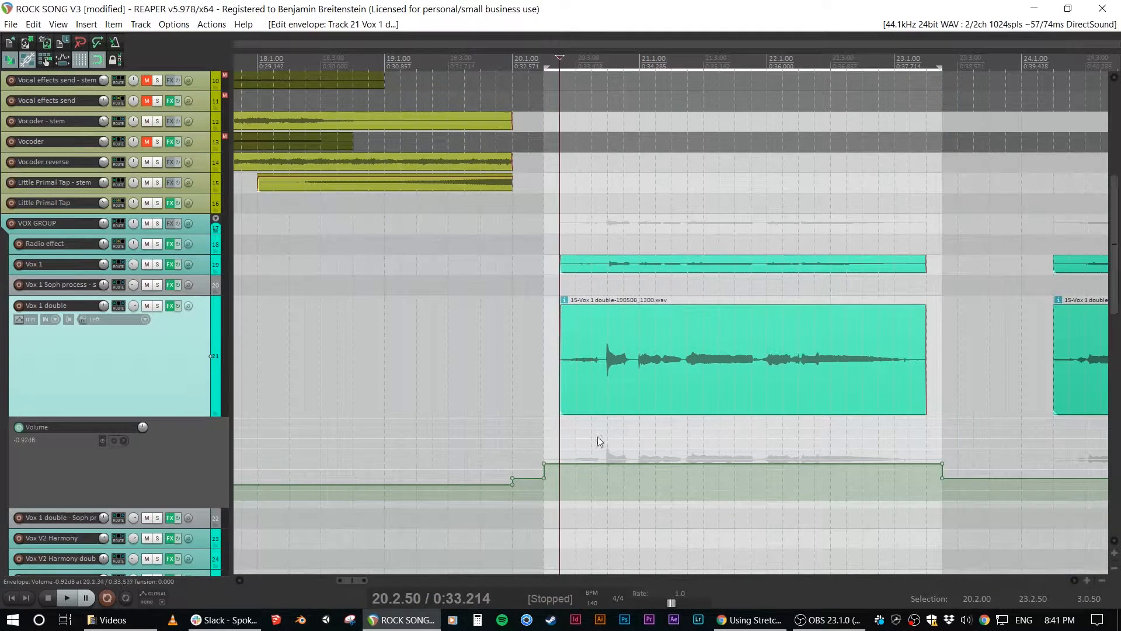
left_click_drag(615, 463, 706, 461)
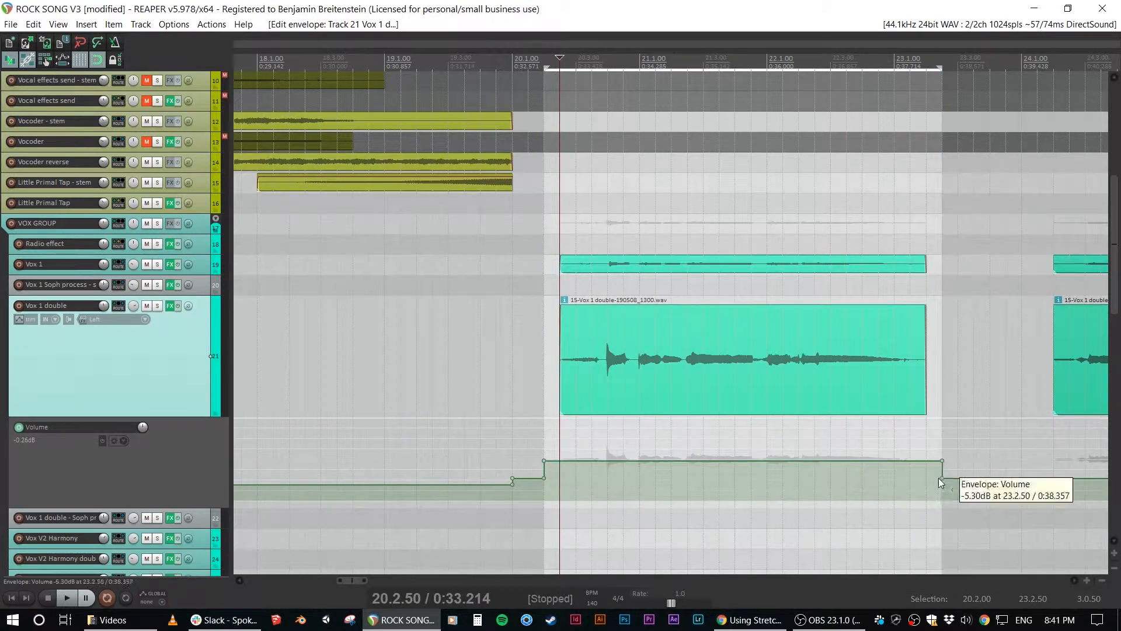
- Undo a trial slope at the raised section's end and set the Vox 1 double volume within the time selection to about +1.51 dB
mouse_move(941, 460)
left_mouse_down()
mouse_move(838, 425)
mouse_move(698, 444)
mouse_move(921, 428)
mouse_move(950, 445)
mouse_move(928, 439)
mouse_move(934, 458)
mouse_move(917, 465)
mouse_move(938, 480)
mouse_move(929, 462)
left_mouse_up()
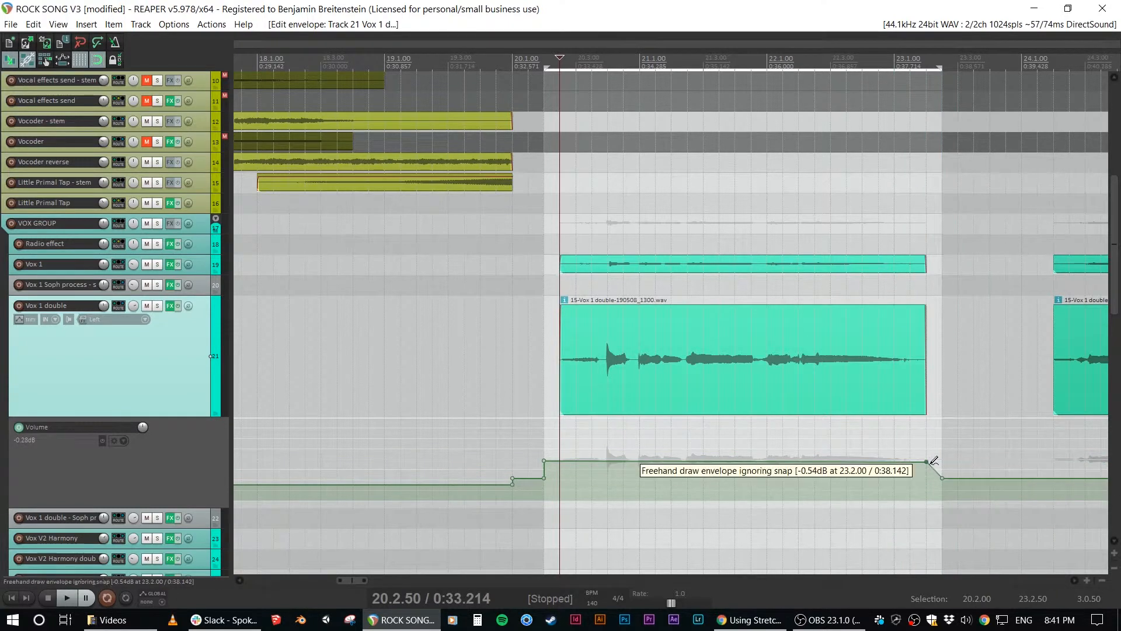
key("ctrl+z")
key("ctrl+z")
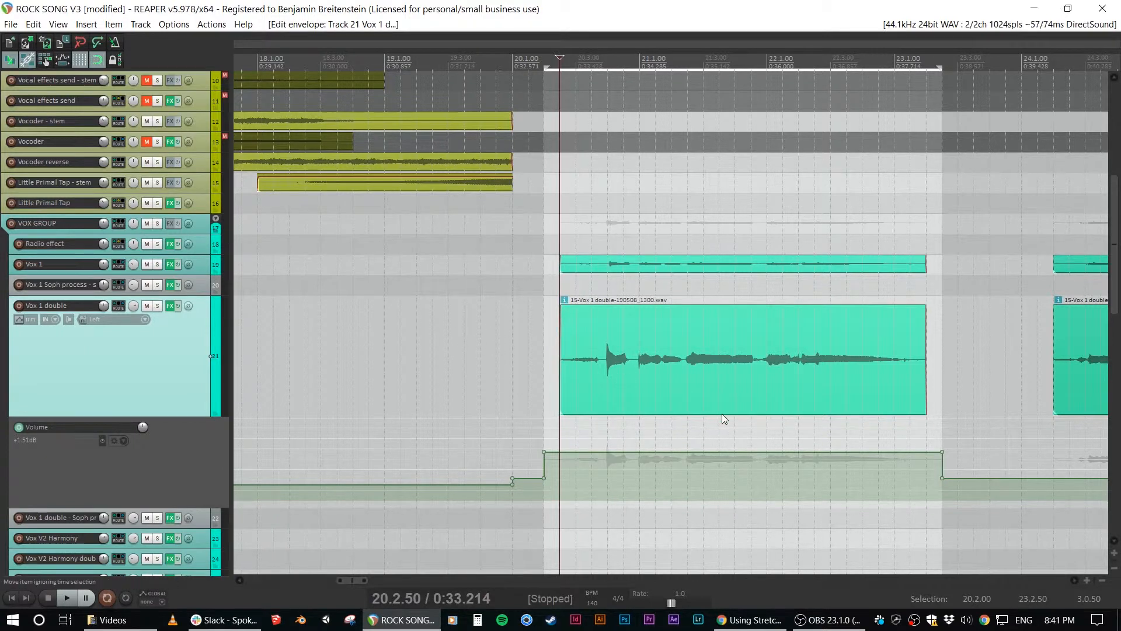
- Clear the time selection and reselect the range from 20.2.00 to 23.2.50 around the raised Vox 1 double volume section
key("Escape")
key("Page_Down")
key("Page_Down")
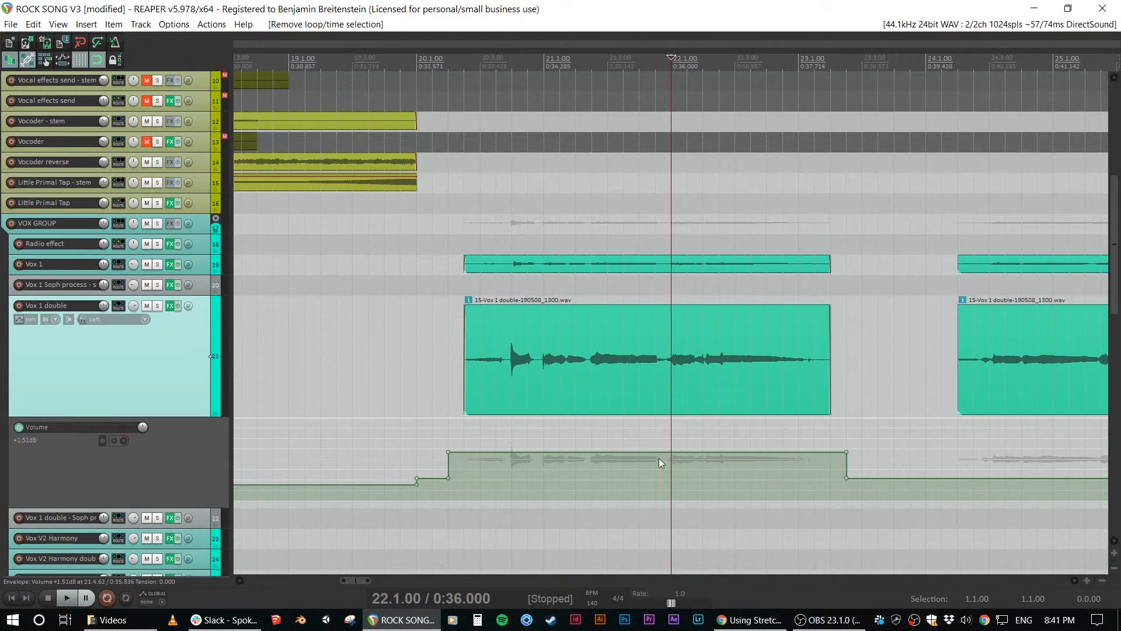
left_click_drag(450, 389, 855, 439)
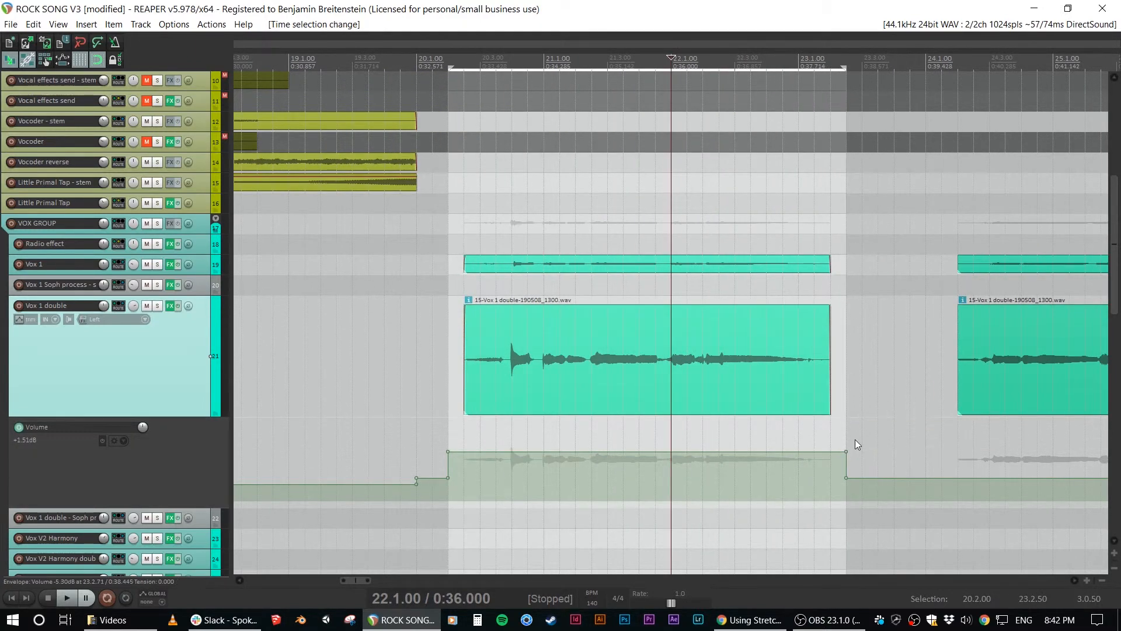